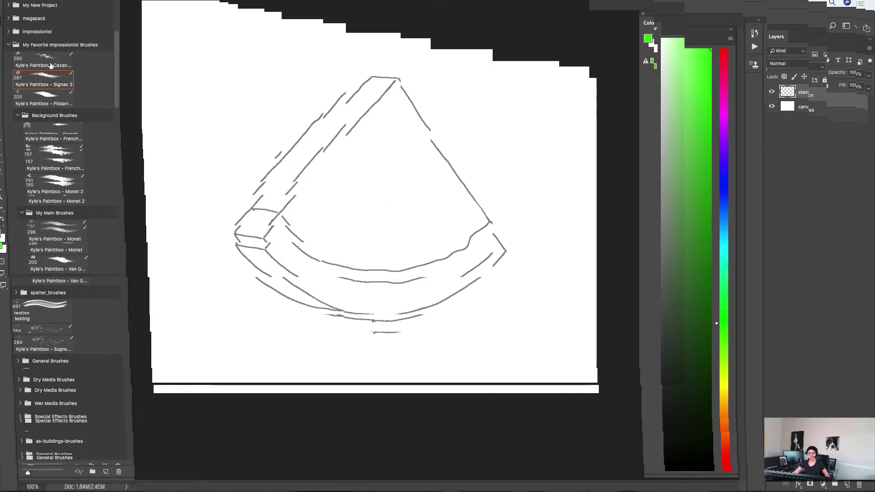
scroll(51, 65, "down", 3)
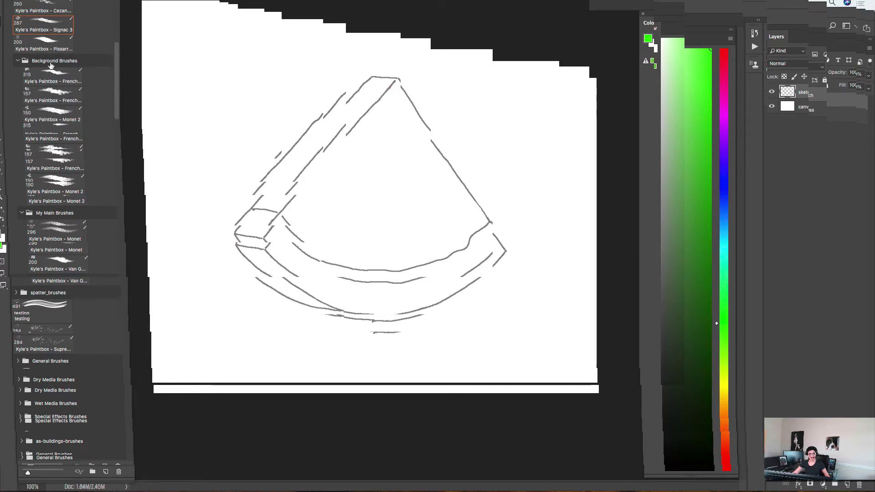
scroll(50, 65, "down", 1)
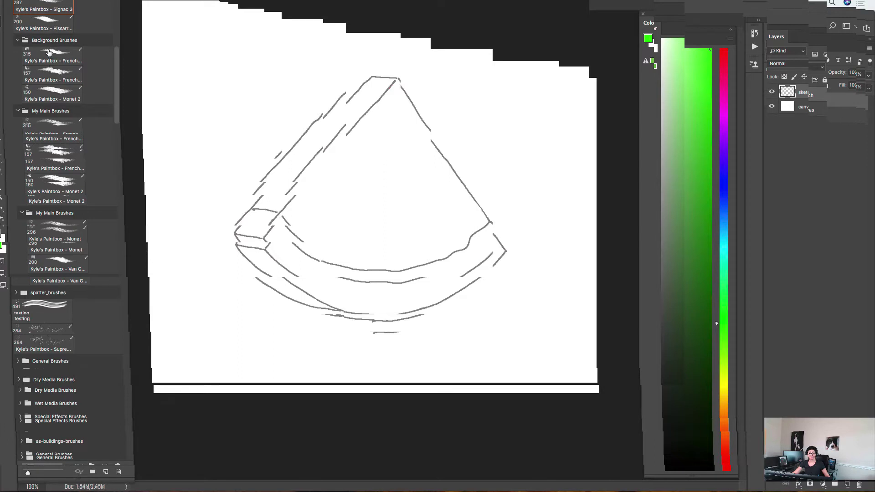
scroll(42, 68, "down", 1)
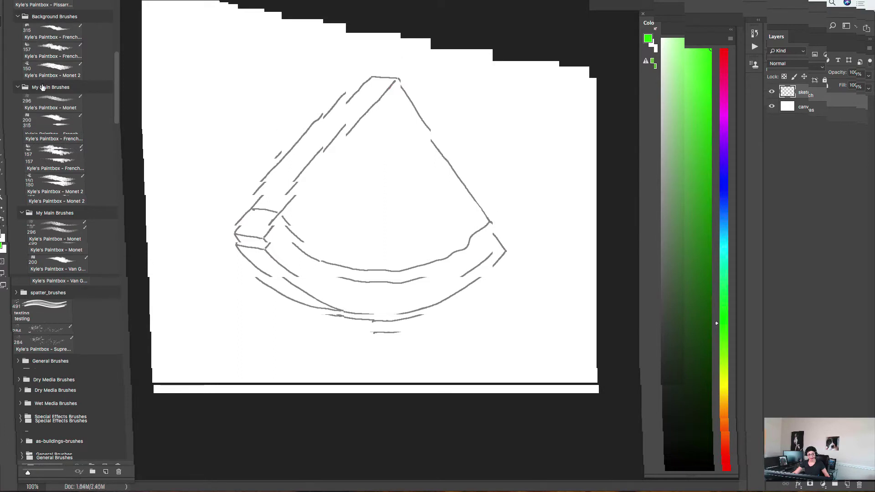
scroll(51, 73, "up", 3)
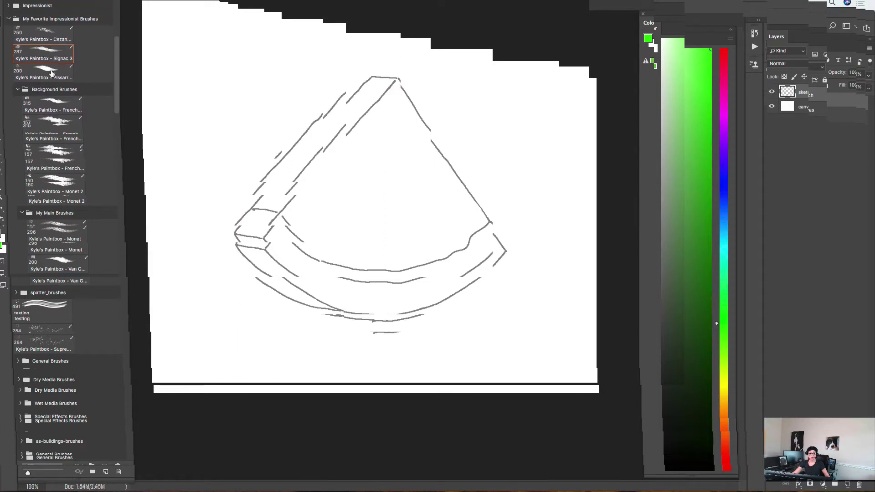
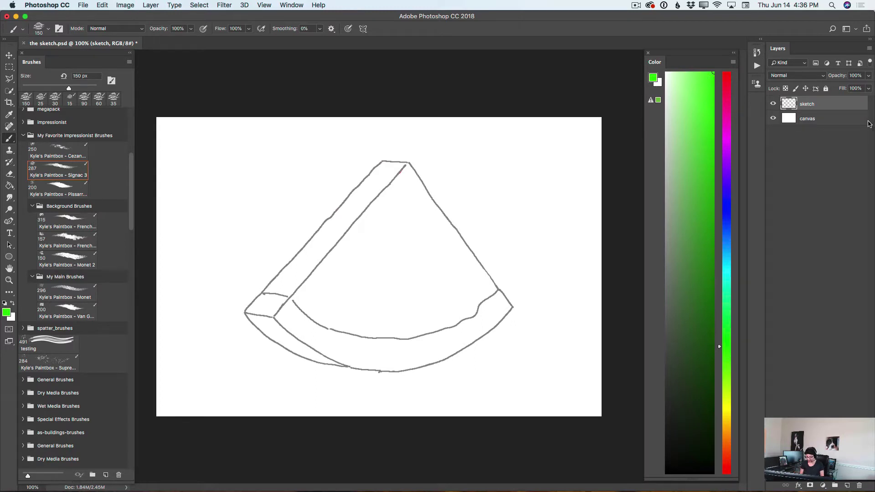
Step: Add a new layer directly above the canvas layer and name it w1
left_click(803, 122)
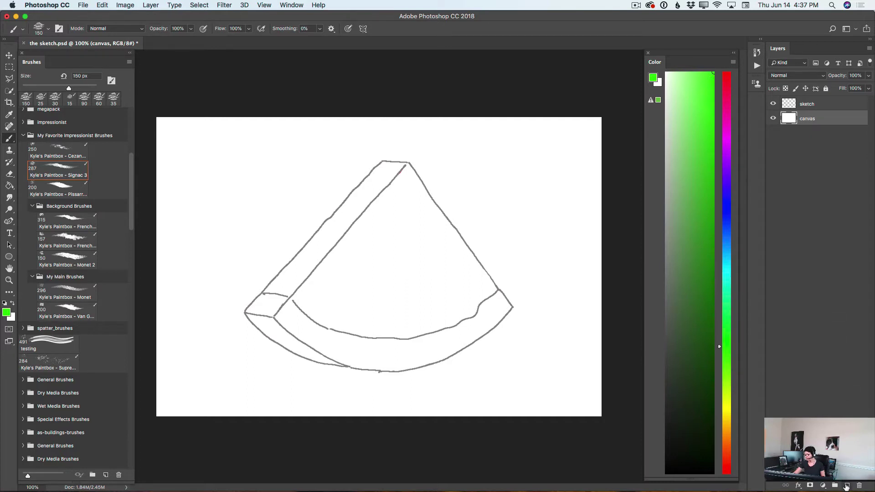
left_click(846, 486)
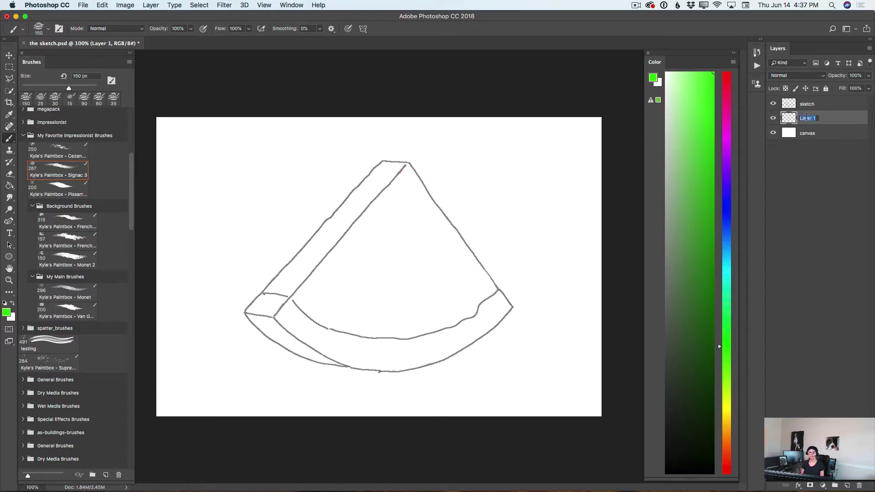
type("w1")
key("Return")
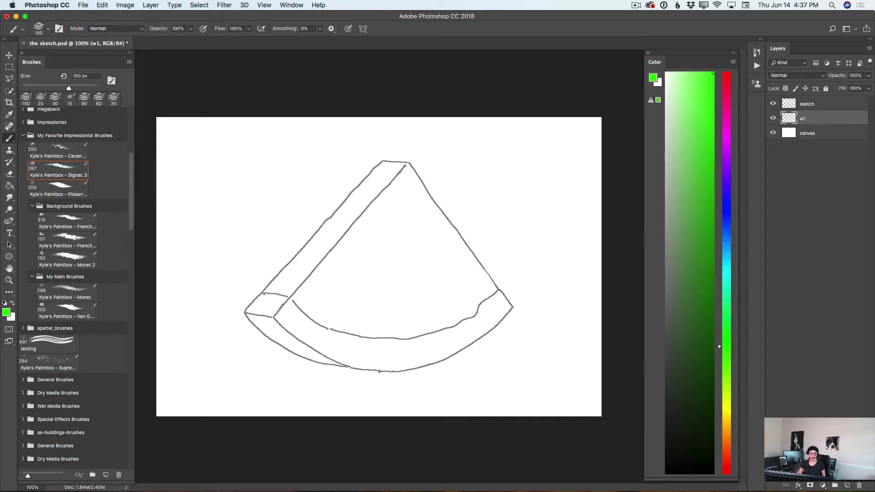
Step: Paint the watermelon slice's front flesh pinkish red on w1 with the Kyle's Paintbox - Signac 3 brush at 90 px
left_click(49, 171)
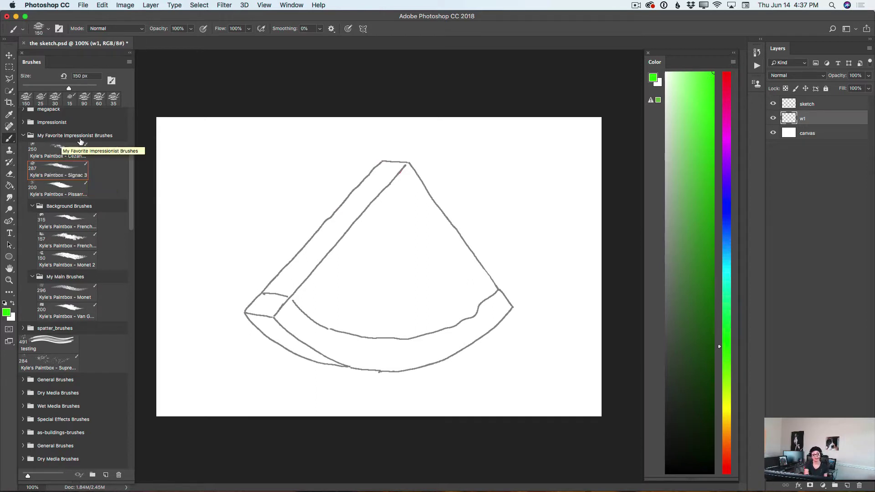
left_click(75, 168)
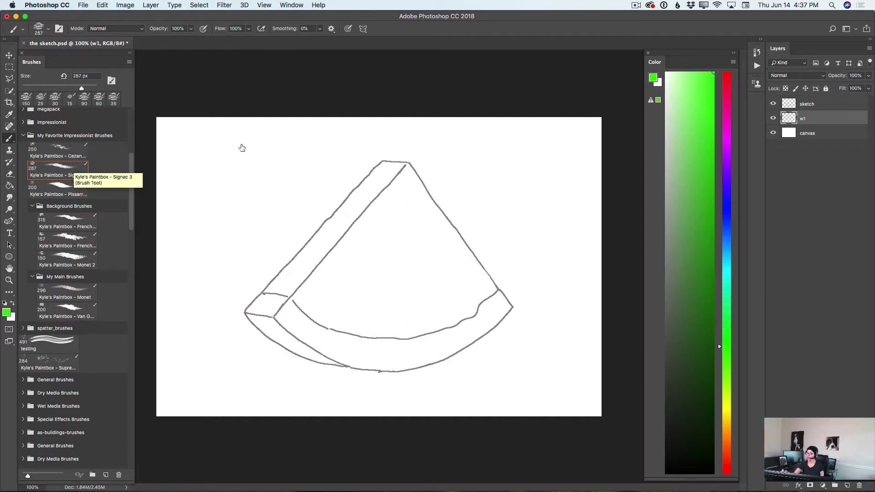
left_click(727, 73)
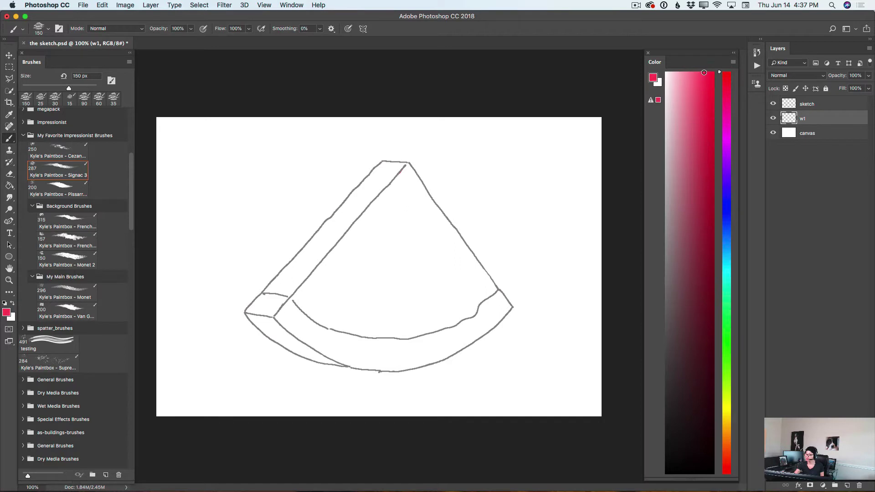
key("bracketleft")
key("bracketleft")
key("bracketleft")
mouse_move(399, 172)
left_mouse_down()
mouse_move(377, 210)
mouse_move(367, 215)
mouse_move(381, 189)
mouse_move(324, 254)
mouse_move(301, 298)
left_mouse_up()
mouse_move(406, 172)
left_mouse_down()
mouse_move(425, 209)
mouse_move(405, 165)
mouse_move(427, 218)
mouse_move(427, 209)
mouse_move(452, 244)
mouse_move(417, 193)
mouse_move(455, 247)
mouse_move(421, 191)
mouse_move(462, 253)
mouse_move(418, 185)
mouse_move(491, 292)
mouse_move(468, 261)
mouse_move(490, 287)
mouse_move(471, 264)
mouse_move(482, 286)
mouse_move(479, 301)
mouse_move(467, 299)
mouse_move(454, 259)
mouse_move(464, 274)
mouse_move(448, 259)
mouse_move(464, 290)
left_mouse_up()
mouse_move(410, 187)
left_mouse_down()
mouse_move(384, 247)
mouse_move(399, 189)
mouse_move(356, 246)
mouse_move(393, 219)
mouse_move(356, 283)
mouse_move(386, 226)
mouse_move(349, 276)
mouse_move(356, 251)
mouse_move(330, 279)
mouse_move(364, 231)
mouse_move(308, 309)
mouse_move(331, 273)
mouse_move(295, 301)
mouse_move(312, 310)
mouse_move(338, 286)
mouse_move(317, 314)
mouse_move(340, 286)
mouse_move(324, 314)
mouse_move(348, 290)
mouse_move(338, 324)
mouse_move(362, 307)
left_mouse_up()
mouse_move(400, 189)
left_mouse_down()
mouse_move(419, 259)
mouse_move(414, 210)
mouse_move(425, 259)
mouse_move(423, 226)
mouse_move(438, 272)
mouse_move(438, 229)
mouse_move(450, 282)
mouse_move(419, 222)
mouse_move(416, 269)
mouse_move(411, 216)
mouse_move(404, 277)
mouse_move(403, 212)
mouse_move(380, 298)
mouse_move(389, 248)
mouse_move(371, 300)
mouse_move(361, 292)
mouse_move(384, 301)
mouse_move(371, 332)
mouse_move(377, 292)
mouse_move(362, 332)
mouse_move(360, 317)
mouse_move(348, 333)
mouse_move(401, 270)
mouse_move(405, 239)
mouse_move(419, 299)
mouse_move(416, 311)
mouse_move(404, 269)
mouse_move(403, 335)
mouse_move(387, 332)
mouse_move(425, 256)
mouse_move(416, 238)
mouse_move(432, 282)
mouse_move(435, 266)
mouse_move(457, 302)
mouse_move(435, 248)
mouse_move(436, 256)
mouse_move(443, 240)
mouse_move(468, 287)
mouse_move(426, 322)
mouse_move(413, 314)
mouse_move(450, 319)
mouse_move(450, 282)
mouse_move(472, 309)
mouse_move(358, 339)
mouse_move(313, 299)
mouse_move(302, 302)
mouse_move(347, 325)
mouse_move(348, 291)
mouse_move(319, 305)
mouse_move(313, 296)
mouse_move(351, 251)
mouse_move(346, 307)
mouse_move(353, 247)
mouse_move(368, 307)
mouse_move(414, 224)
mouse_move(430, 234)
mouse_move(442, 292)
mouse_move(426, 317)
mouse_move(364, 319)
mouse_move(375, 250)
mouse_move(369, 287)
mouse_move(400, 253)
mouse_move(390, 249)
mouse_move(401, 171)
mouse_move(385, 205)
mouse_move(410, 296)
mouse_move(466, 306)
mouse_move(430, 332)
mouse_move(370, 337)
left_mouse_up()
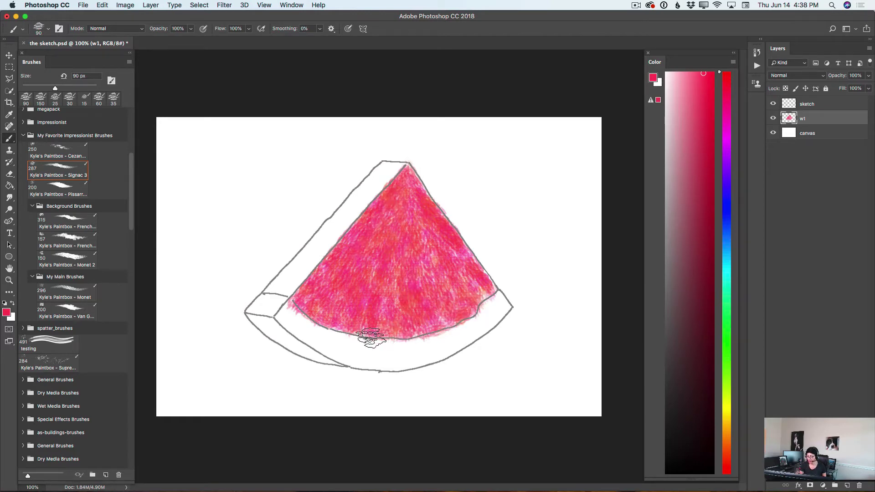
Step: Fill the narrow side face of the flesh with the same pinkish red, using a 60 px brush
key("bracketleft")
key("bracketleft")
key("bracketleft")
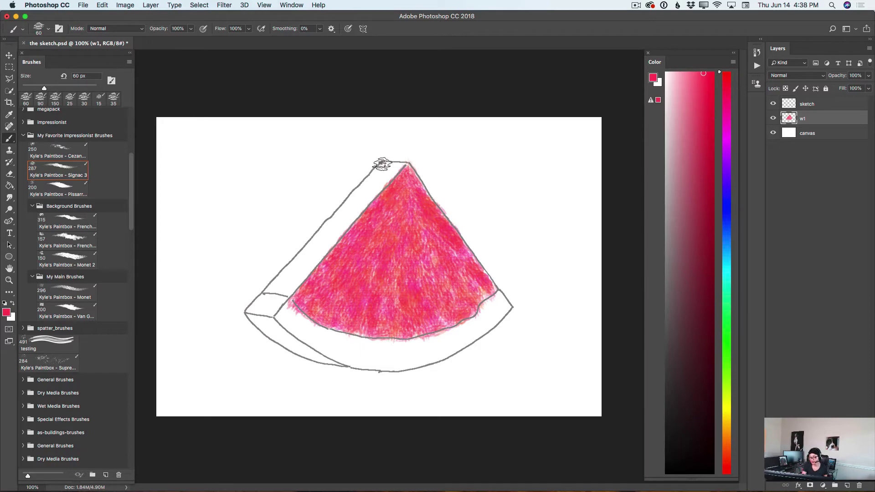
mouse_move(382, 163)
left_mouse_down()
mouse_move(355, 194)
mouse_move(360, 186)
mouse_move(356, 202)
mouse_move(367, 203)
mouse_move(360, 213)
mouse_move(388, 167)
mouse_move(321, 234)
mouse_move(369, 199)
mouse_move(332, 245)
mouse_move(358, 207)
mouse_move(306, 261)
mouse_move(312, 240)
mouse_move(270, 292)
mouse_move(329, 248)
mouse_move(273, 288)
left_mouse_up()
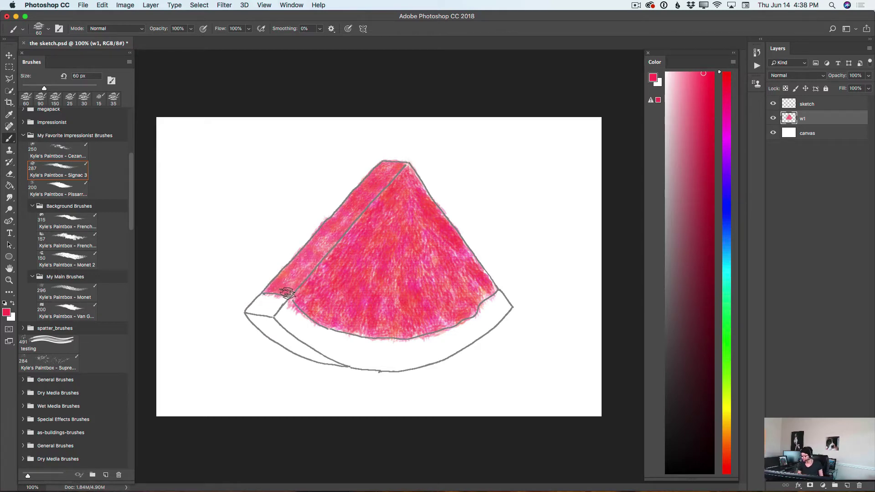
Step: Add a layer named w2 and paint bright yellow patches along the lower front flesh and the side face at 100 px
left_click(848, 485)
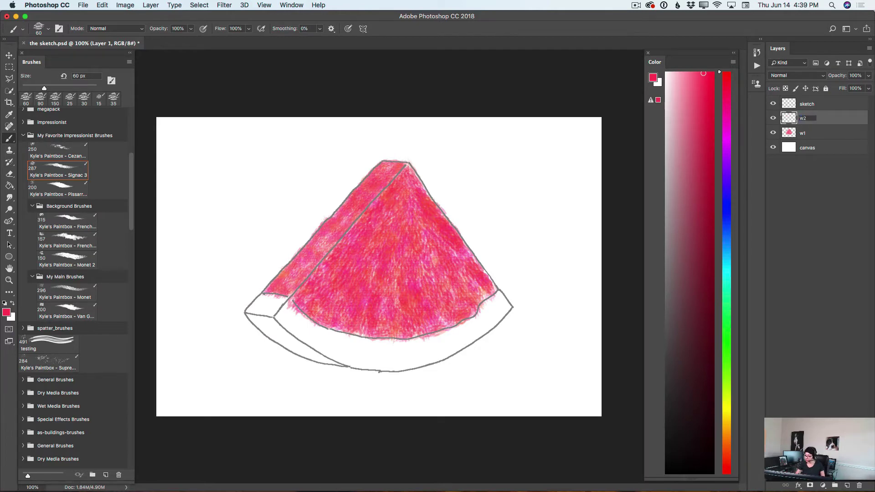
left_click(727, 398)
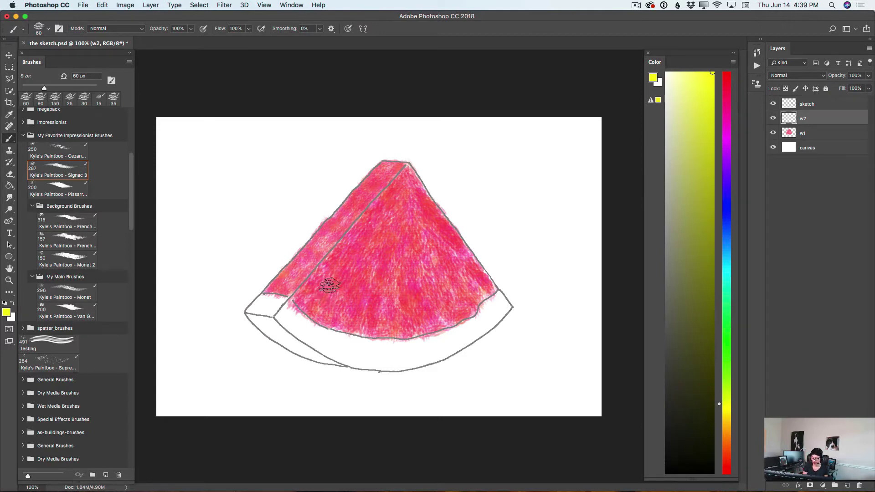
key("bracketright")
key("bracketright")
key("bracketright")
key("bracketright")
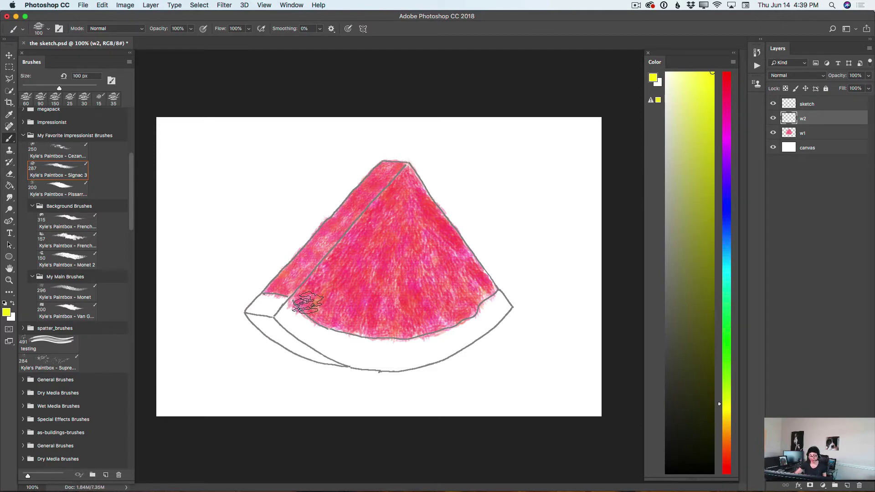
mouse_move(321, 278)
left_mouse_down()
mouse_move(291, 301)
mouse_move(313, 313)
left_mouse_up()
mouse_move(462, 267)
left_mouse_down()
mouse_move(482, 296)
mouse_move(488, 290)
mouse_move(467, 254)
mouse_move(493, 289)
mouse_move(480, 289)
mouse_move(470, 310)
mouse_move(457, 309)
mouse_move(474, 298)
left_mouse_up()
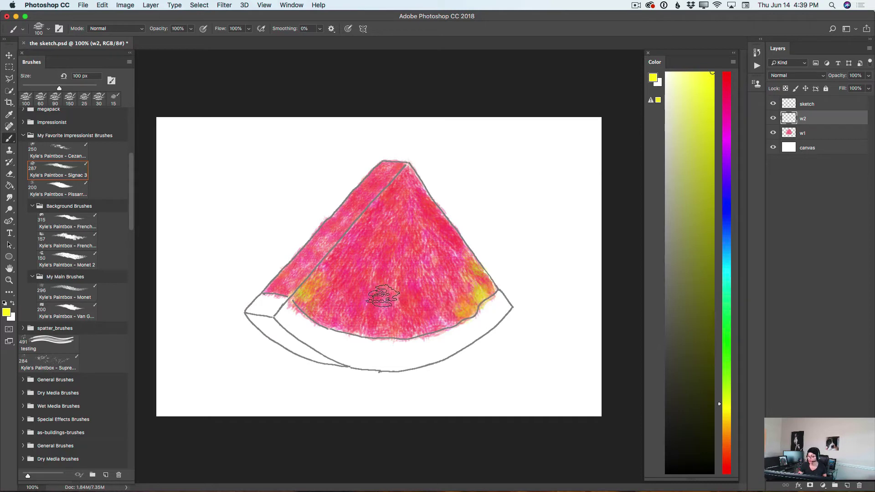
mouse_move(361, 305)
left_mouse_down()
mouse_move(340, 310)
mouse_move(348, 325)
mouse_move(362, 315)
mouse_move(370, 330)
mouse_move(377, 298)
mouse_move(387, 317)
mouse_move(398, 305)
mouse_move(380, 330)
mouse_move(347, 328)
mouse_move(388, 317)
left_mouse_up()
mouse_move(337, 224)
left_mouse_down()
mouse_move(302, 266)
mouse_move(366, 197)
mouse_move(312, 261)
mouse_move(304, 254)
mouse_move(267, 298)
left_mouse_up()
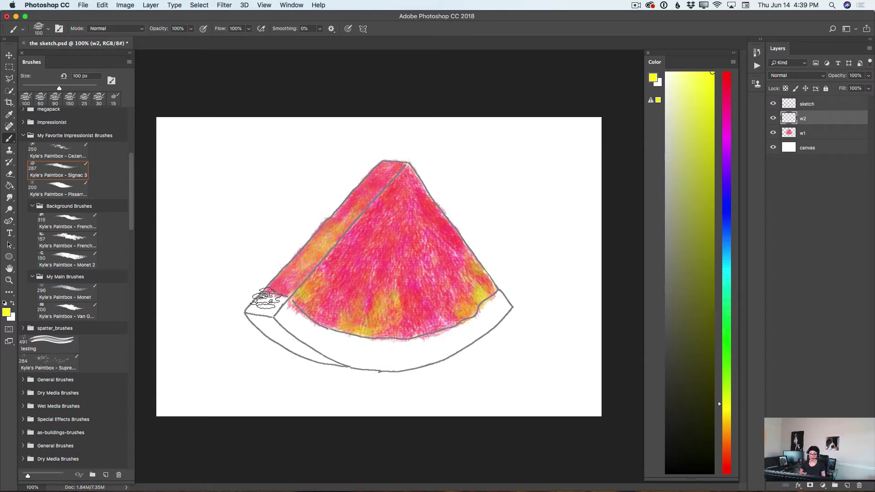
Step: Lower the w2 layer's opacity to 51%
left_click(868, 88)
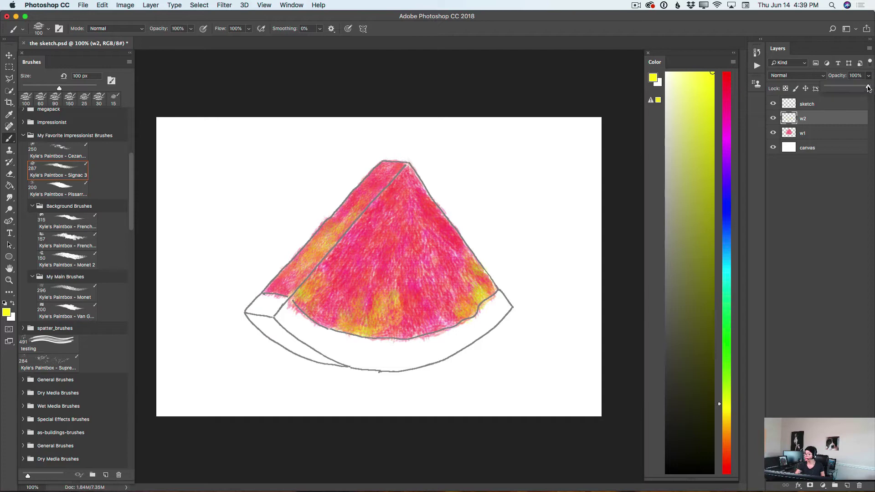
left_click_drag(857, 87, 852, 87)
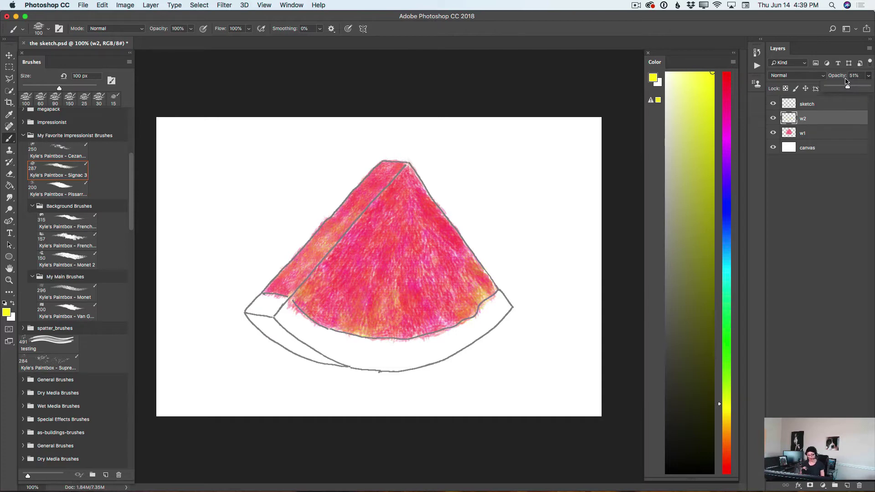
Step: Add a layer named w3 above w2 and brush white highlights over the front flesh, mainly near the slice's tip
left_click(847, 486)
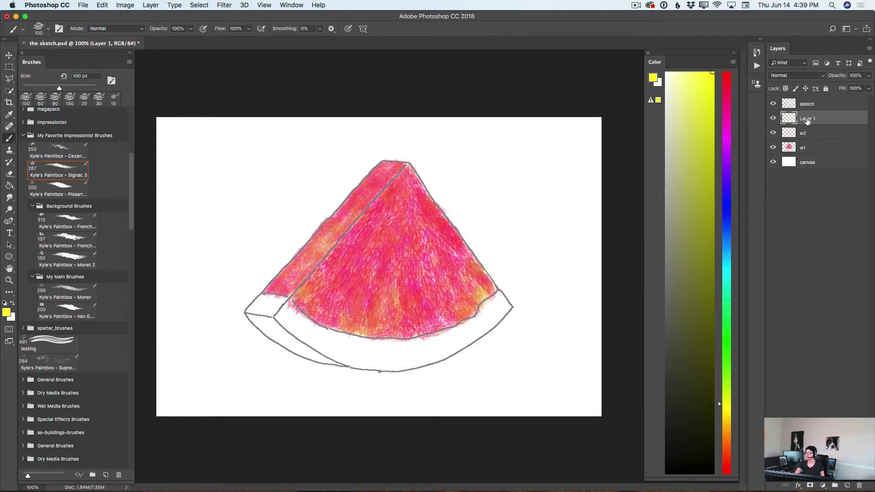
key("Return")
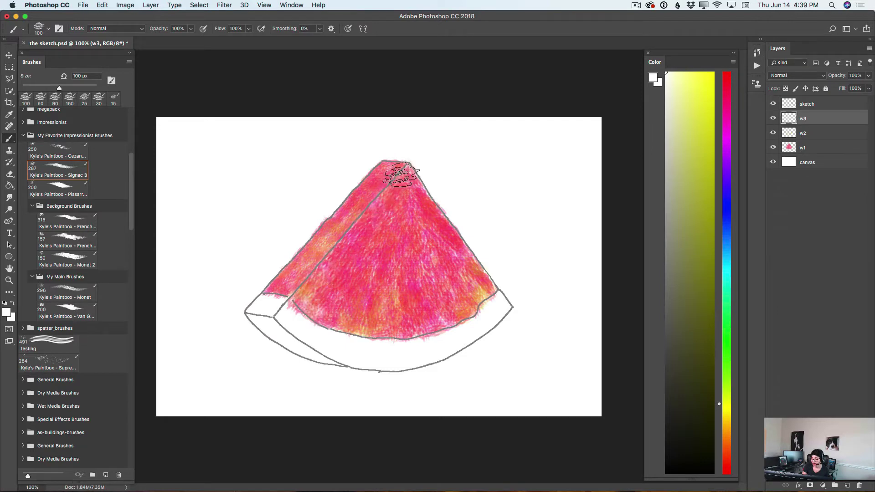
mouse_move(408, 173)
left_mouse_down()
mouse_move(380, 223)
mouse_move(393, 187)
mouse_move(347, 243)
mouse_move(401, 190)
mouse_move(407, 212)
mouse_move(403, 171)
mouse_move(423, 215)
mouse_move(411, 178)
mouse_move(428, 205)
mouse_move(422, 226)
mouse_move(403, 194)
mouse_move(382, 216)
mouse_move(392, 167)
mouse_move(355, 212)
mouse_move(379, 169)
mouse_move(350, 195)
mouse_move(372, 186)
mouse_move(315, 269)
mouse_move(424, 202)
mouse_move(438, 226)
mouse_move(419, 192)
mouse_move(461, 271)
left_mouse_up()
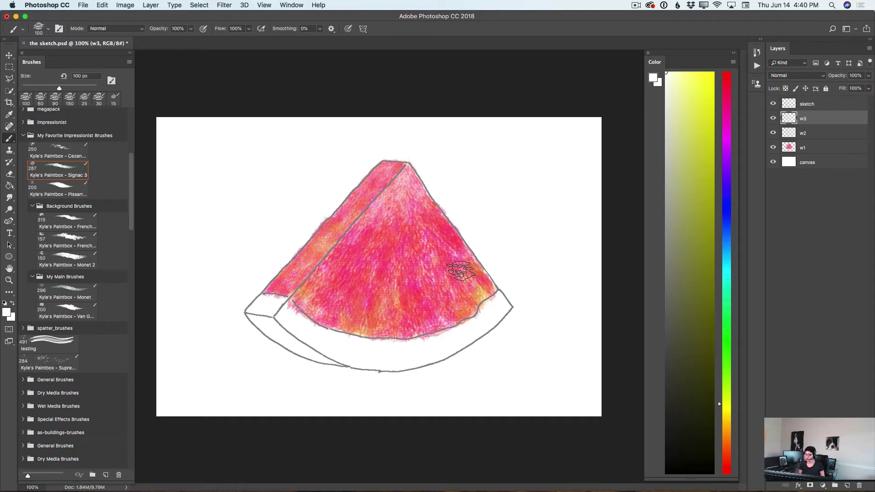
Step: Add a new layer above w3 and name it w4
left_click(847, 486)
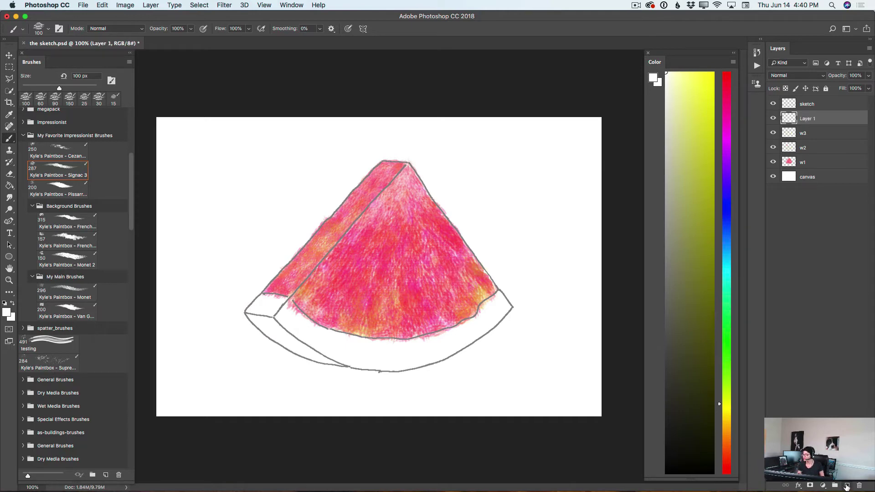
double_click(807, 119)
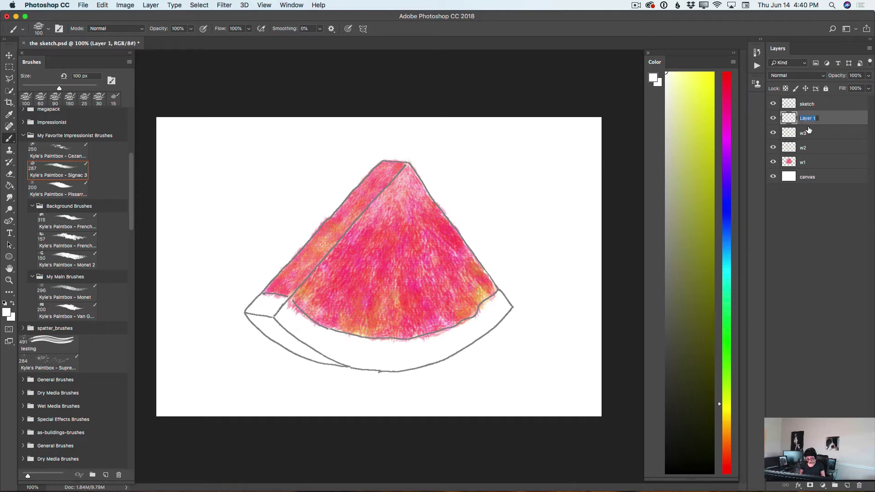
type("w4")
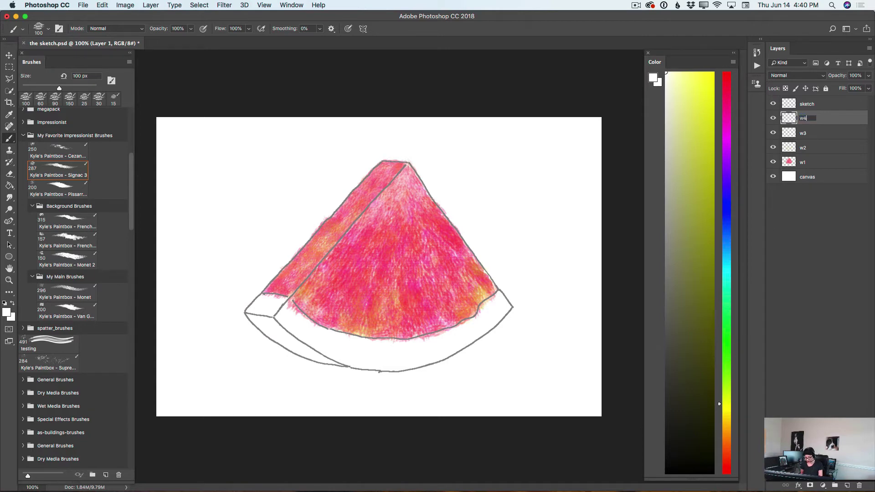
key("Return")
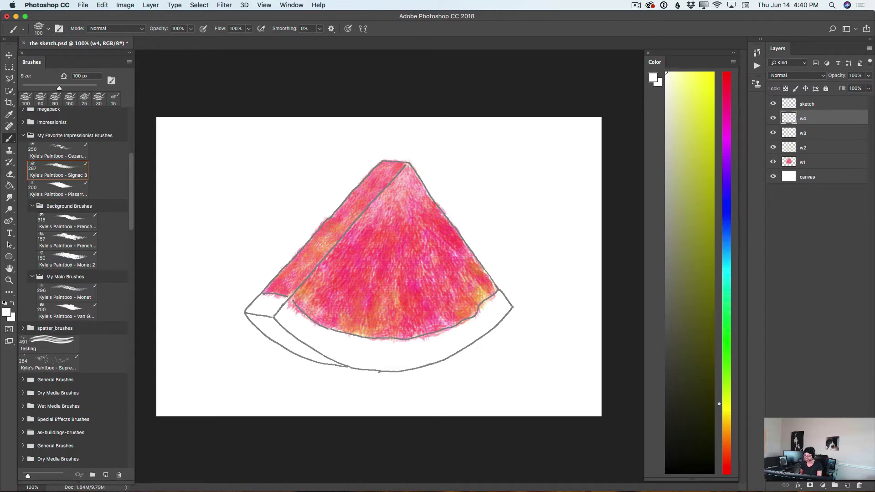
Step: Paint the rind's narrow outer strip below the side face bright green on w4 with a 45 px brush
left_click(725, 319)
left_click(708, 80)
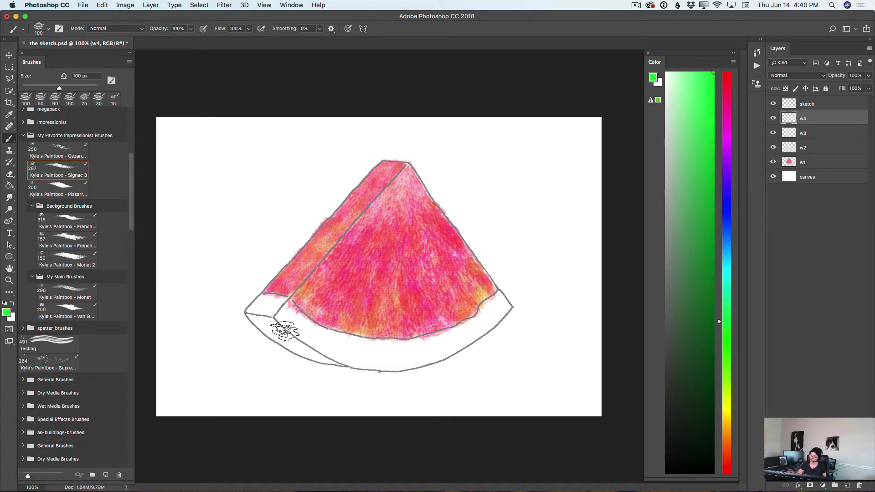
key("bracketleft")
key("bracketleft")
key("bracketleft")
key("bracketleft")
key("bracketleft")
key("bracketleft")
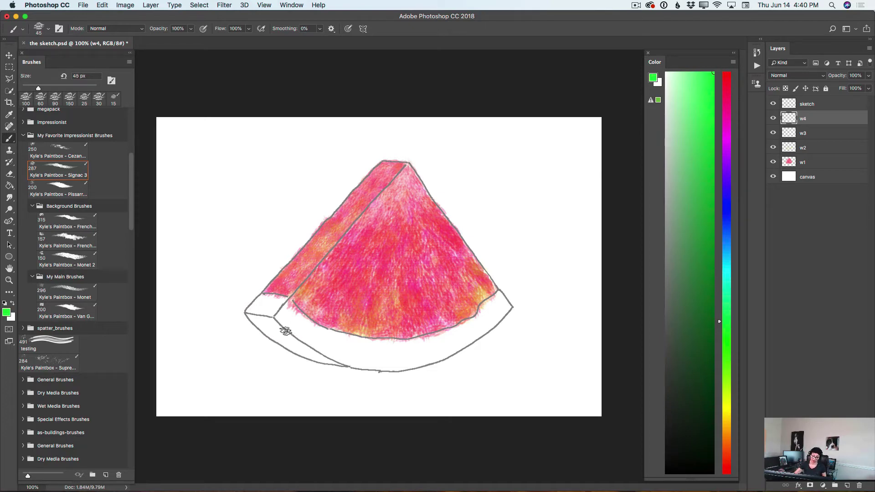
mouse_move(250, 315)
left_mouse_down()
mouse_move(264, 327)
mouse_move(251, 316)
mouse_move(269, 319)
mouse_move(286, 338)
mouse_move(251, 319)
mouse_move(306, 354)
mouse_move(268, 317)
mouse_move(311, 352)
mouse_move(301, 352)
mouse_move(335, 364)
mouse_move(293, 329)
mouse_move(250, 315)
mouse_move(319, 359)
left_mouse_up()
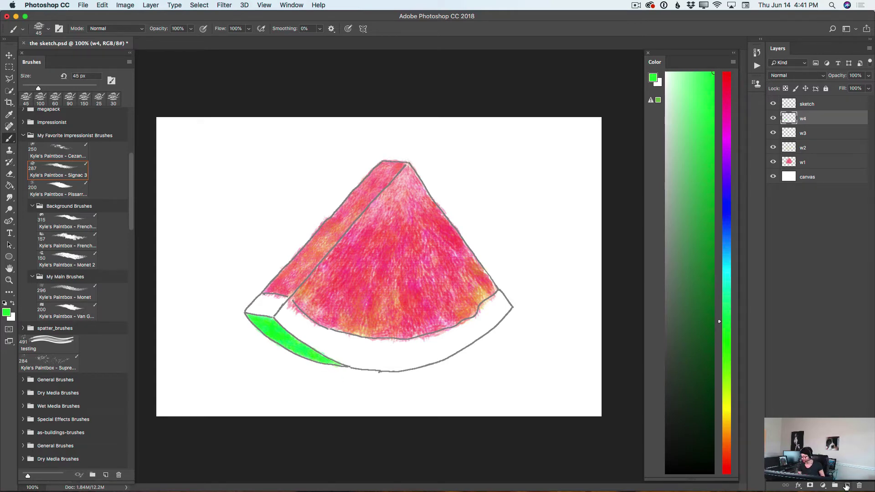
Step: Add a new layer above w4 and name it w5
left_click(845, 487)
double_click(811, 118)
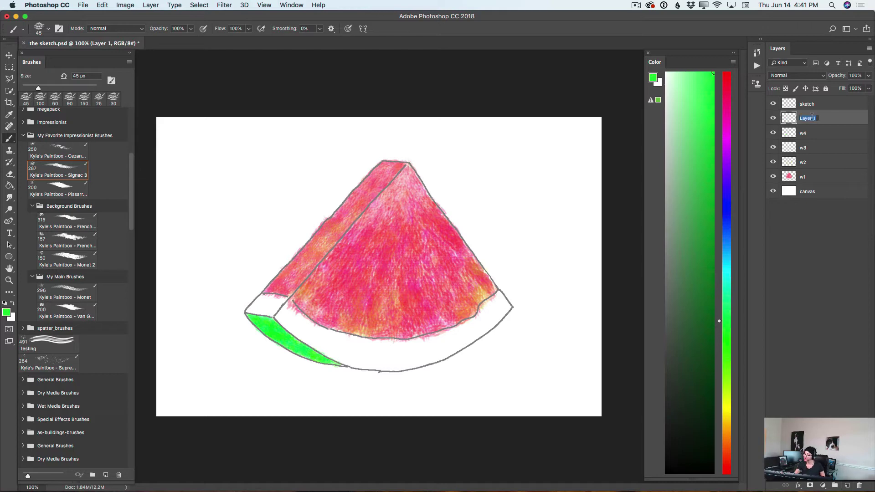
type("w5")
key("Return")
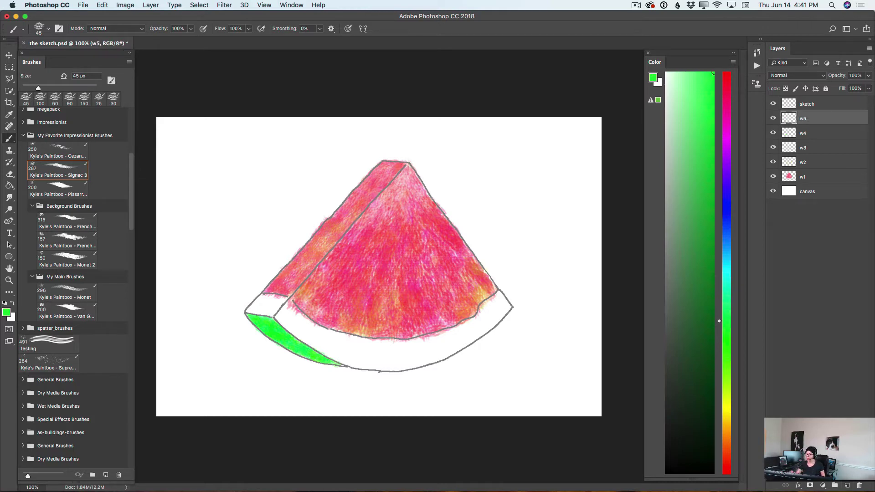
Step: Brush a darker green over the rind's outer strip on w5 and lower that layer's opacity to 66%
left_click_drag(704, 133, 712, 184)
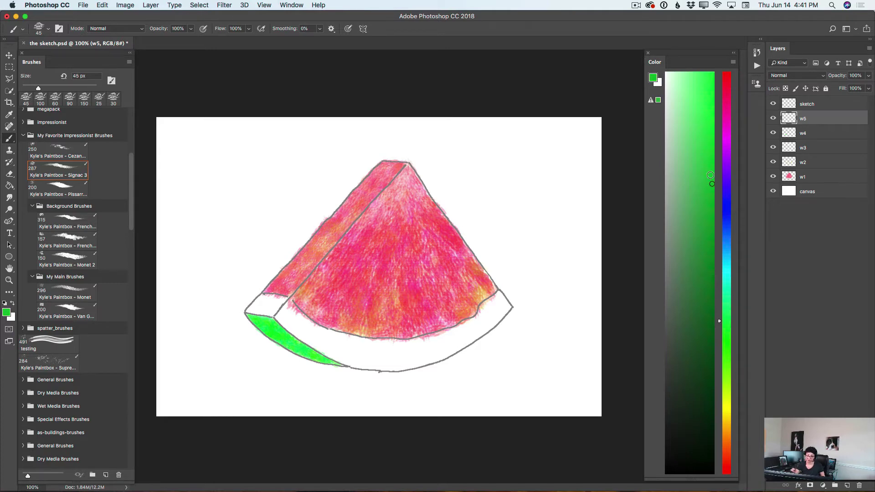
mouse_move(260, 322)
left_mouse_down()
mouse_move(282, 333)
mouse_move(273, 322)
mouse_move(288, 337)
mouse_move(271, 336)
mouse_move(323, 356)
left_mouse_up()
left_click(868, 75)
left_click_drag(868, 88, 850, 86)
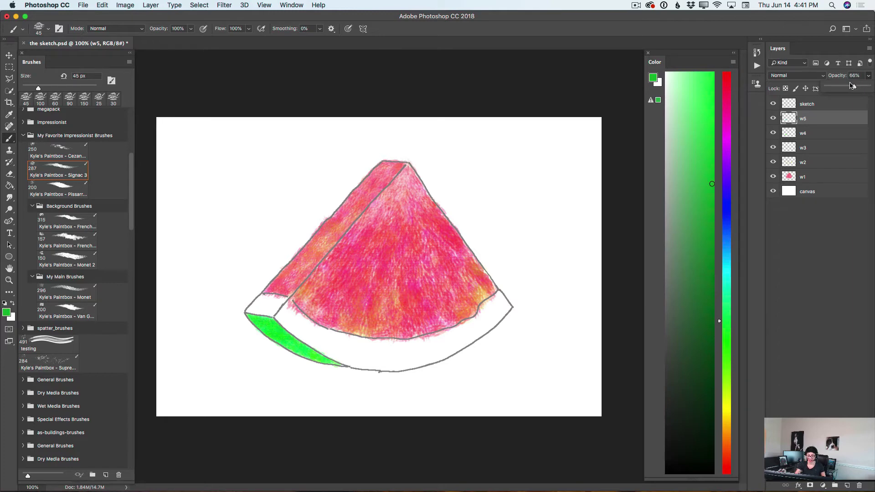
Step: Dab bright yellow-green over the rind's outer strip on w5 and check the painting with the sketch layer hidden, restoring the sketch
left_click(724, 384)
left_click(713, 73)
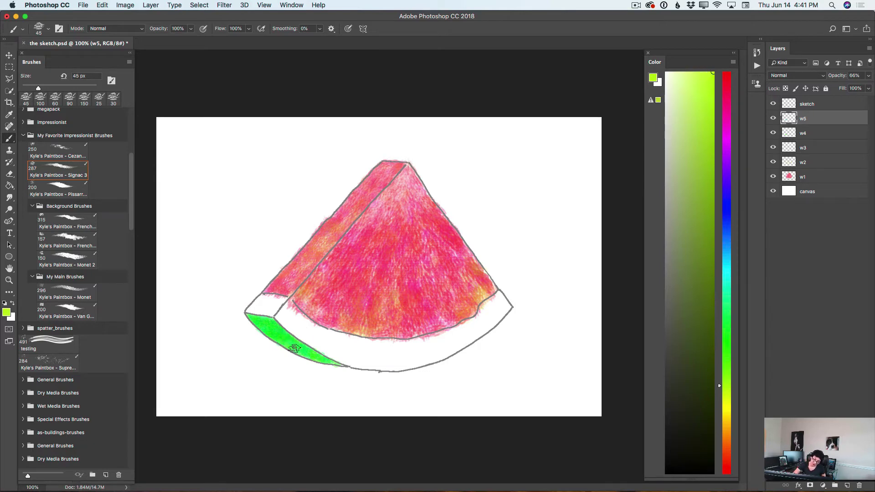
mouse_move(293, 345)
left_mouse_down()
mouse_move(322, 358)
mouse_move(263, 327)
mouse_move(288, 350)
mouse_move(263, 328)
mouse_move(294, 348)
left_mouse_up()
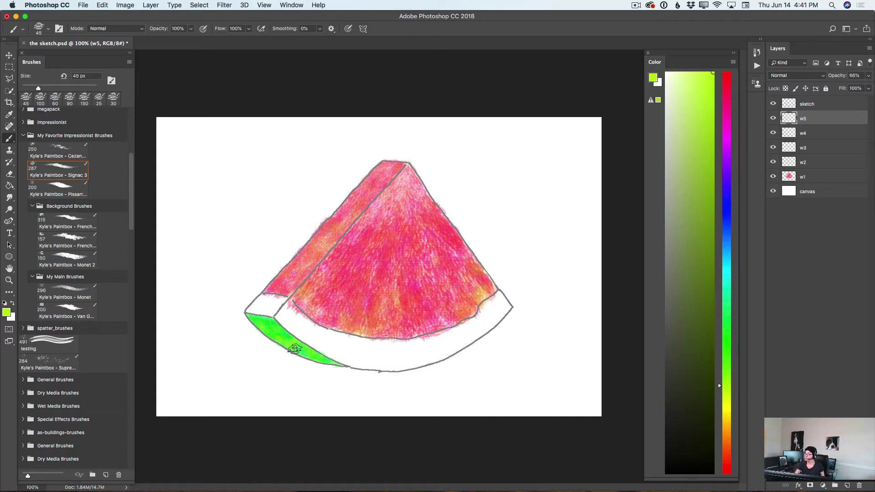
left_click(772, 104)
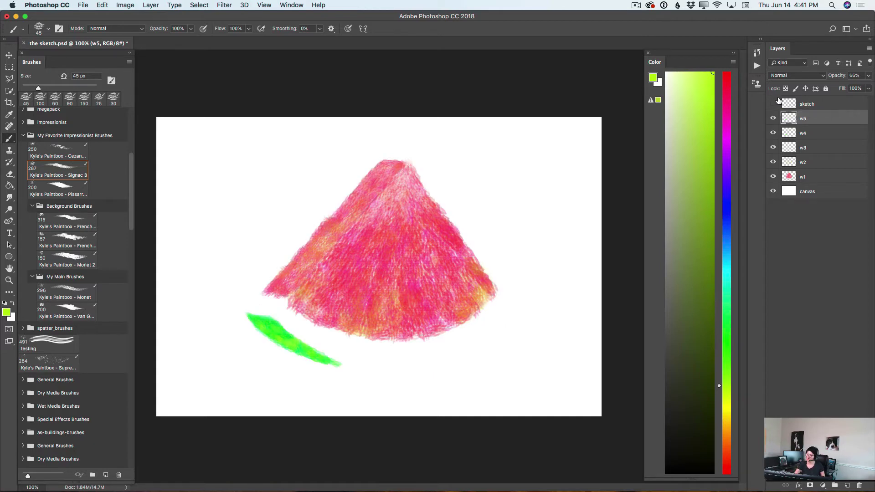
left_click(773, 104)
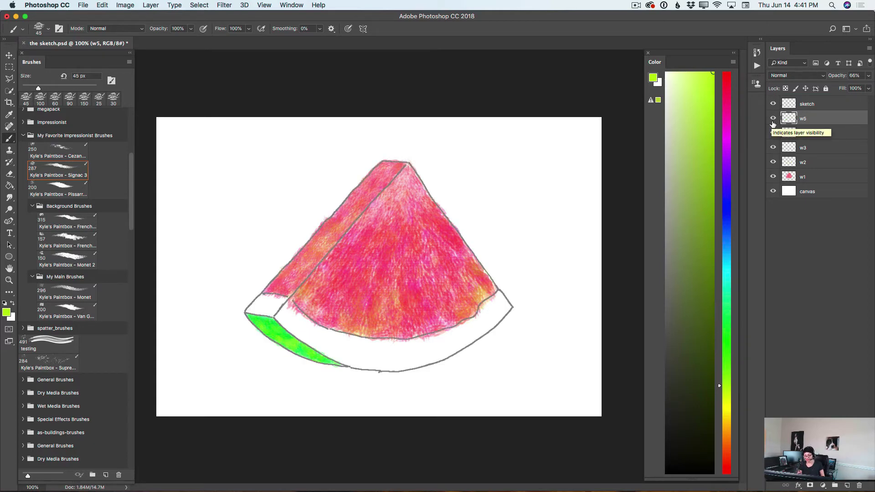
Step: Add a new layer named w6 above w5 and paint the rind's pale inner band off-white with the 45 px brush
left_click(845, 485)
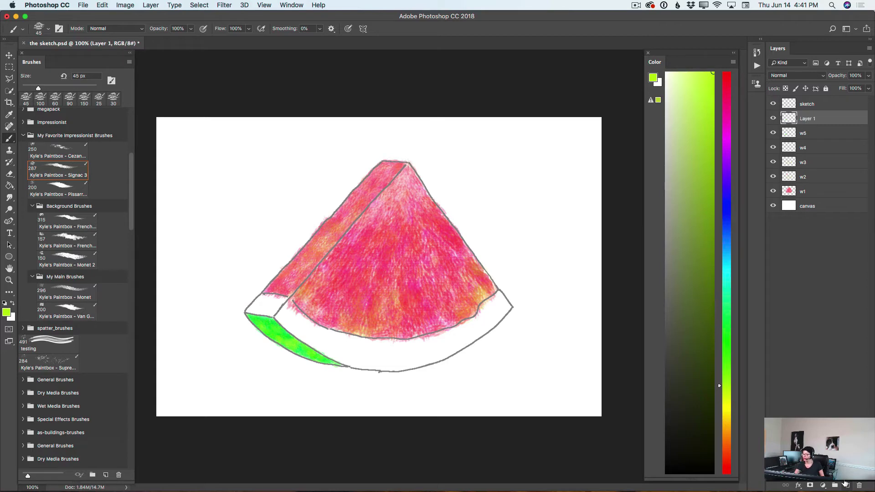
double_click(807, 119)
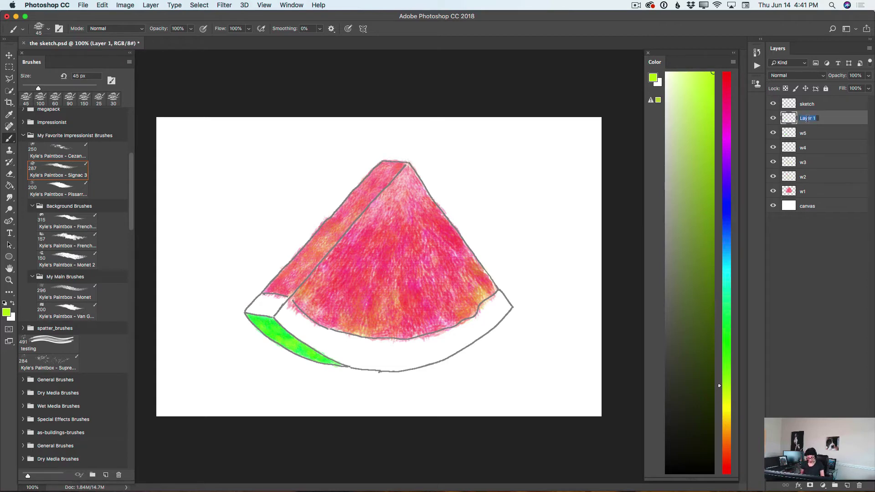
type("w6")
key("Return")
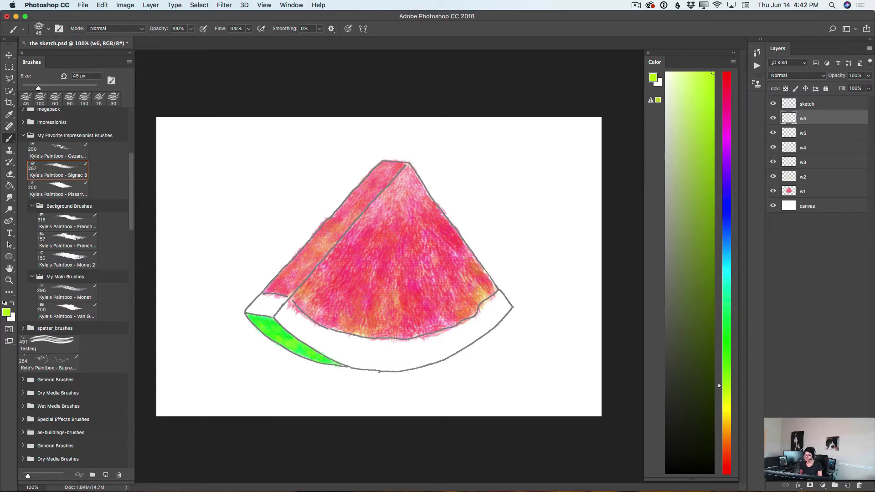
left_click(667, 74)
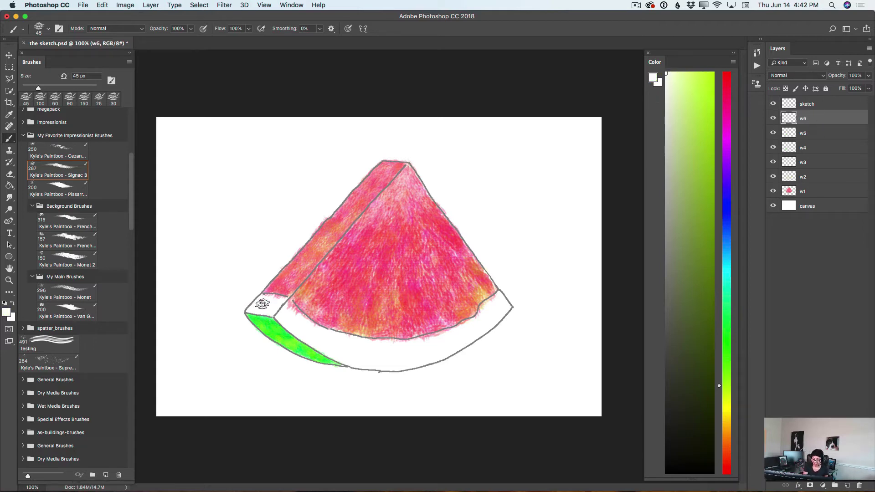
mouse_move(259, 301)
left_mouse_down()
mouse_move(277, 305)
mouse_move(269, 298)
mouse_move(283, 298)
mouse_move(275, 313)
mouse_move(255, 312)
mouse_move(292, 312)
mouse_move(281, 315)
mouse_move(291, 303)
mouse_move(307, 322)
mouse_move(283, 317)
mouse_move(304, 339)
mouse_move(302, 316)
mouse_move(342, 340)
mouse_move(331, 334)
mouse_move(339, 345)
mouse_move(319, 346)
mouse_move(307, 337)
mouse_move(376, 365)
mouse_move(348, 358)
mouse_move(333, 344)
mouse_move(366, 349)
mouse_move(340, 337)
mouse_move(421, 344)
mouse_move(415, 341)
mouse_move(375, 356)
mouse_move(423, 358)
left_mouse_up()
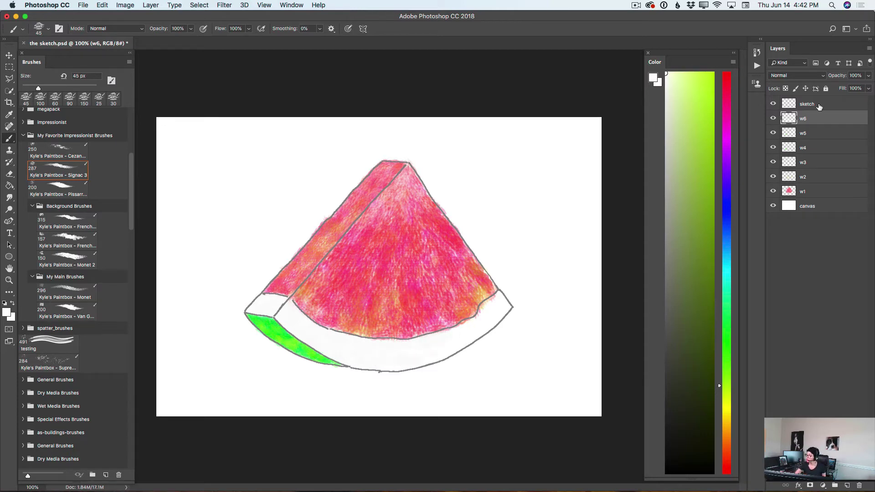
Step: Lower the sketch layer's opacity to 14% and continue the off-white along the rind's right end and lower curve on w6
left_click(820, 105)
left_click(869, 77)
left_click_drag(868, 87, 833, 87)
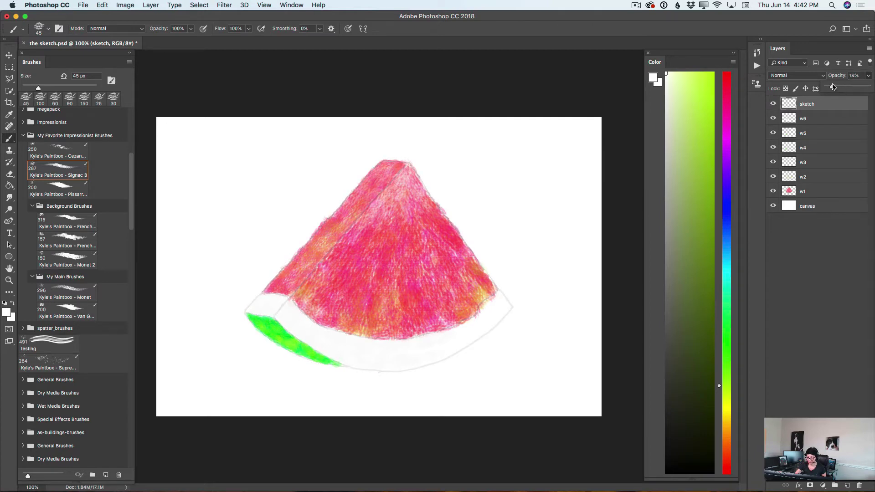
left_click(815, 119)
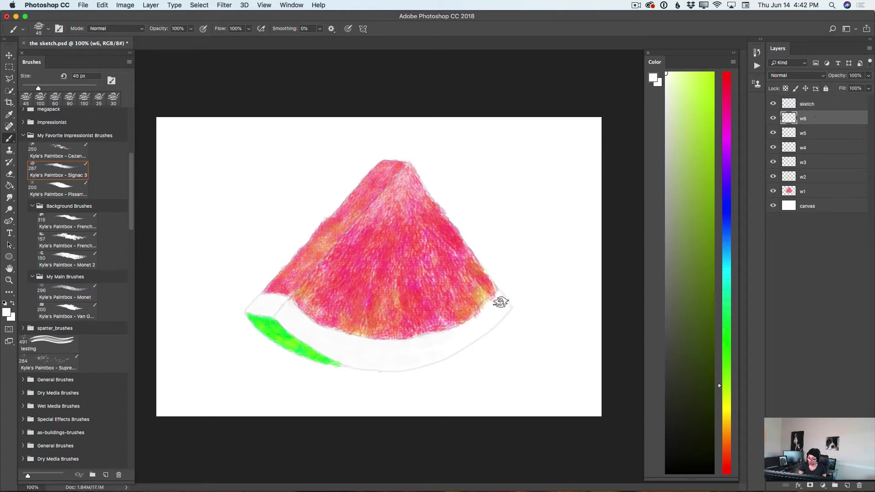
mouse_move(501, 306)
left_mouse_down()
mouse_move(492, 322)
mouse_move(495, 308)
mouse_move(480, 308)
mouse_move(493, 296)
mouse_move(481, 317)
mouse_move(452, 331)
mouse_move(470, 325)
mouse_move(463, 338)
mouse_move(488, 320)
mouse_move(431, 358)
mouse_move(454, 351)
mouse_move(387, 363)
mouse_move(417, 346)
mouse_move(379, 343)
mouse_move(383, 363)
left_mouse_up()
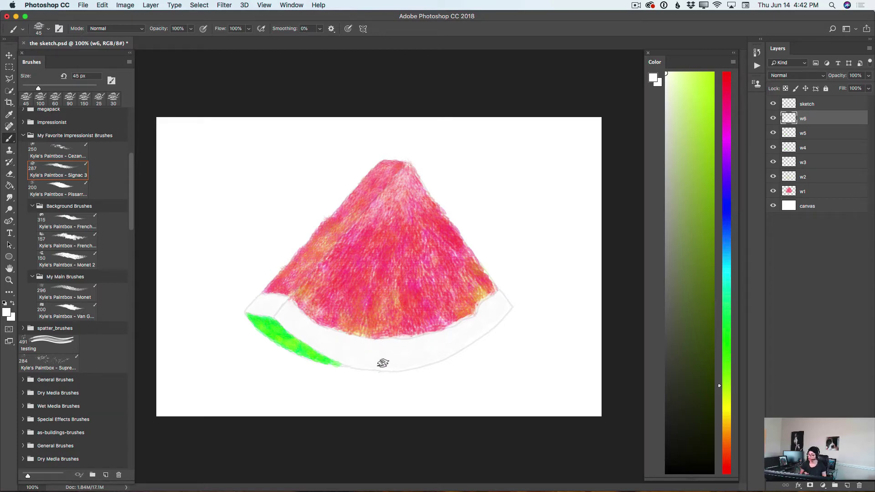
Step: Add a new layer above w6 and name it w7
left_click(847, 485)
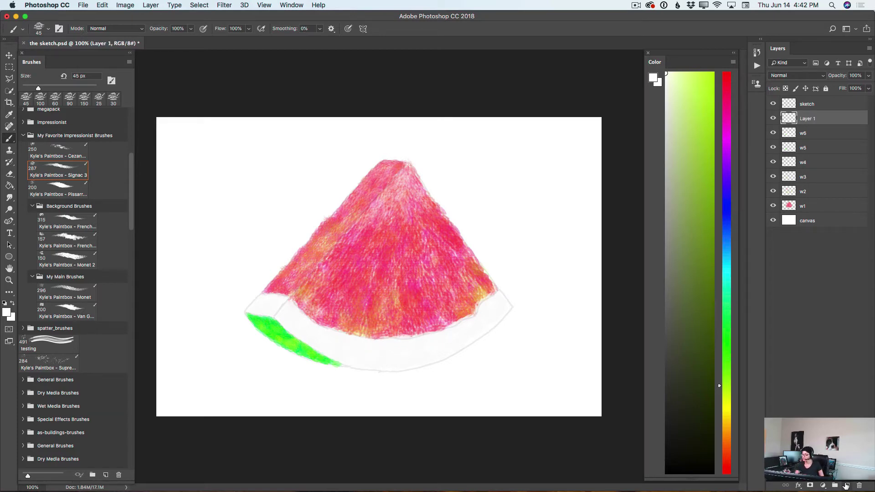
double_click(807, 118)
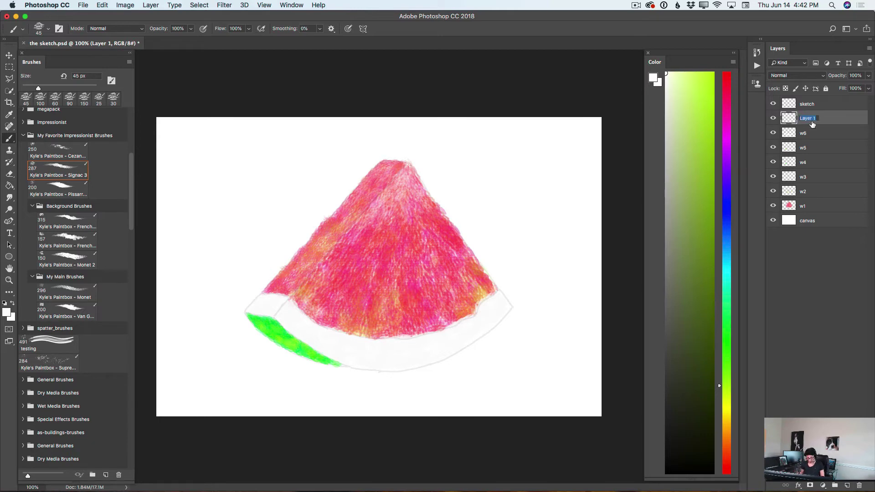
type("w7")
key("Return")
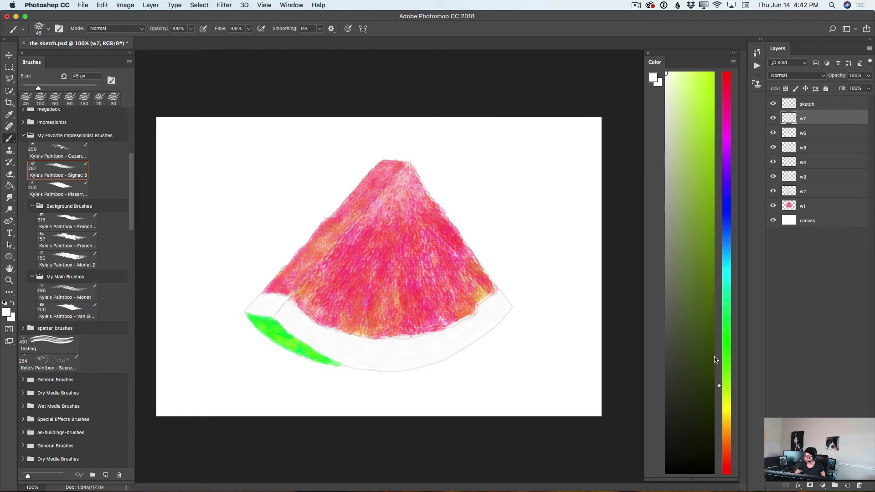
Step: Choose a pale yellow-green and paint the small rind area below the slice's side face on w7 with the 45 px brush
left_click_drag(706, 241, 707, 118)
left_click_drag(718, 388, 719, 371)
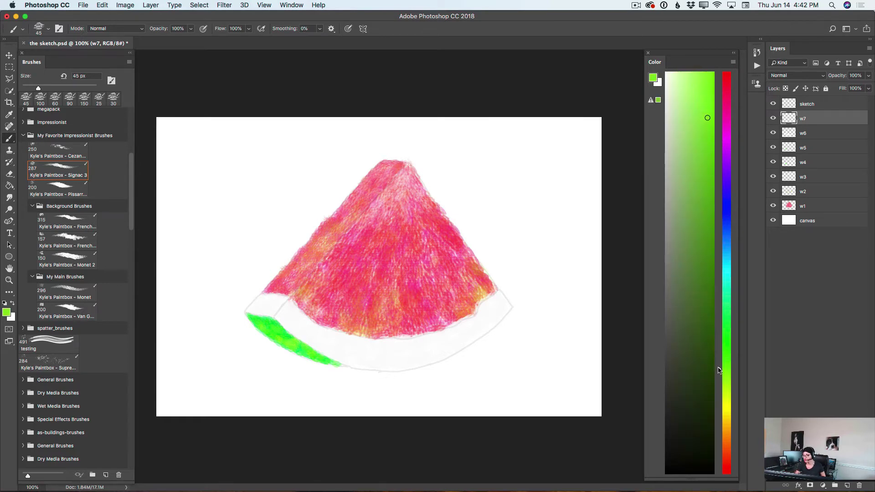
left_click_drag(712, 74, 690, 75)
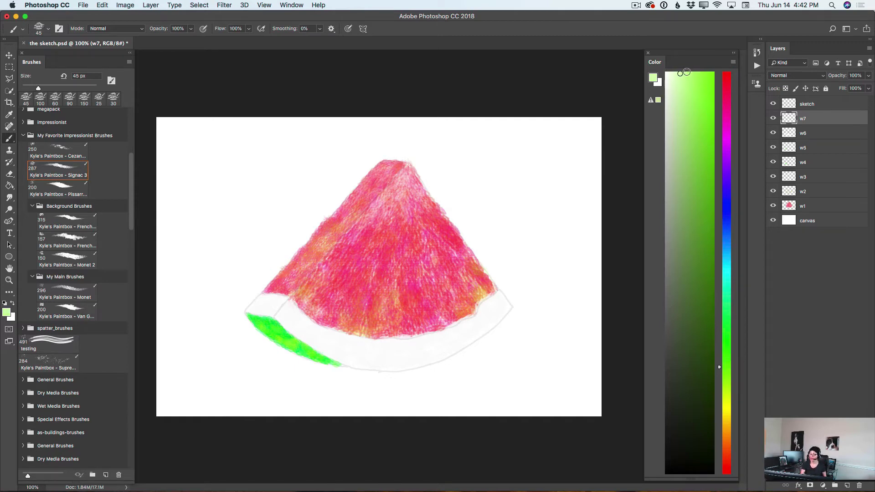
mouse_move(260, 303)
left_mouse_down()
mouse_move(274, 312)
mouse_move(279, 297)
mouse_move(260, 305)
mouse_move(272, 315)
mouse_move(278, 307)
mouse_move(264, 322)
left_mouse_up()
Step: Brush pale green along the front rind's outer curve on w7 at 100 px, leaving a white band beside the red flesh
key("bracketright")
key("bracketright")
key("bracketright")
key("bracketright")
key("bracketright")
key("bracketright")
key("bracketright")
key("bracketleft")
key("bracketleft")
key("bracketleft")
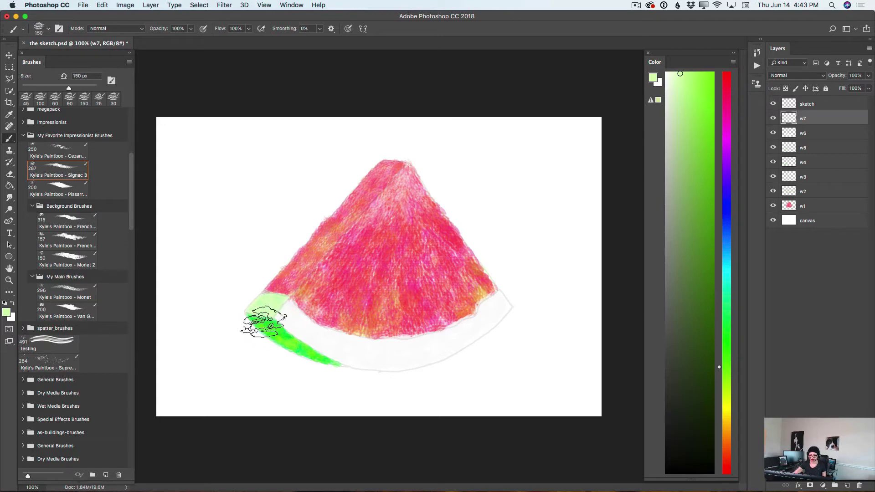
mouse_move(455, 332)
left_mouse_down()
mouse_move(444, 350)
mouse_move(485, 322)
mouse_move(471, 328)
mouse_move(481, 330)
mouse_move(498, 298)
mouse_move(492, 320)
mouse_move(508, 305)
mouse_move(454, 347)
mouse_move(410, 351)
mouse_move(430, 352)
mouse_move(412, 362)
mouse_move(437, 357)
mouse_move(430, 359)
mouse_move(389, 365)
mouse_move(362, 352)
mouse_move(379, 363)
mouse_move(351, 357)
left_mouse_up()
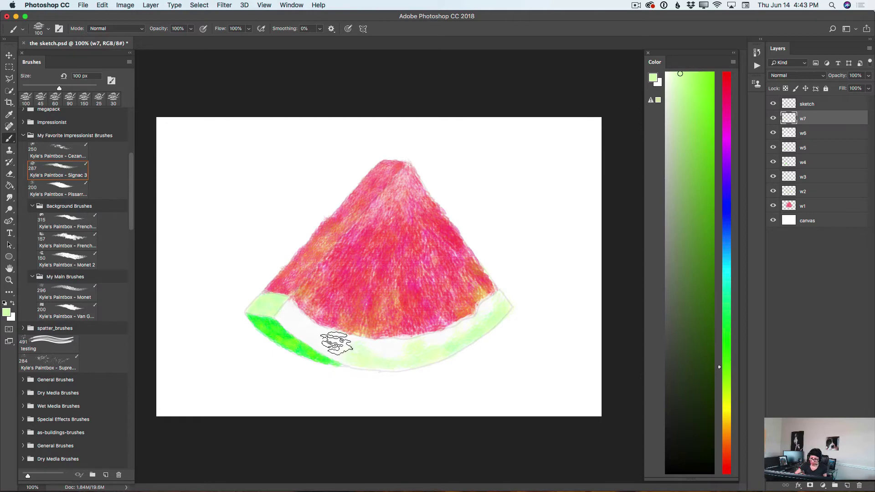
mouse_move(282, 315)
left_mouse_down()
mouse_move(303, 321)
mouse_move(285, 322)
mouse_move(319, 345)
mouse_move(359, 351)
left_mouse_up()
mouse_move(273, 308)
left_mouse_down()
mouse_move(326, 351)
mouse_move(407, 363)
mouse_move(389, 351)
mouse_move(404, 362)
mouse_move(352, 363)
mouse_move(449, 349)
mouse_move(422, 358)
mouse_move(447, 344)
mouse_move(395, 370)
left_mouse_up()
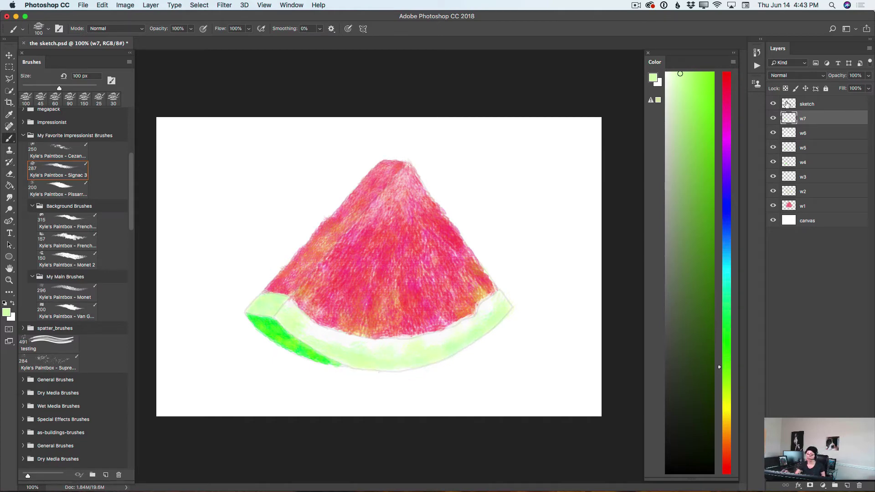
Step: Hide the sketch layer, then add a new layer above w7 and name it w8
left_click(773, 104)
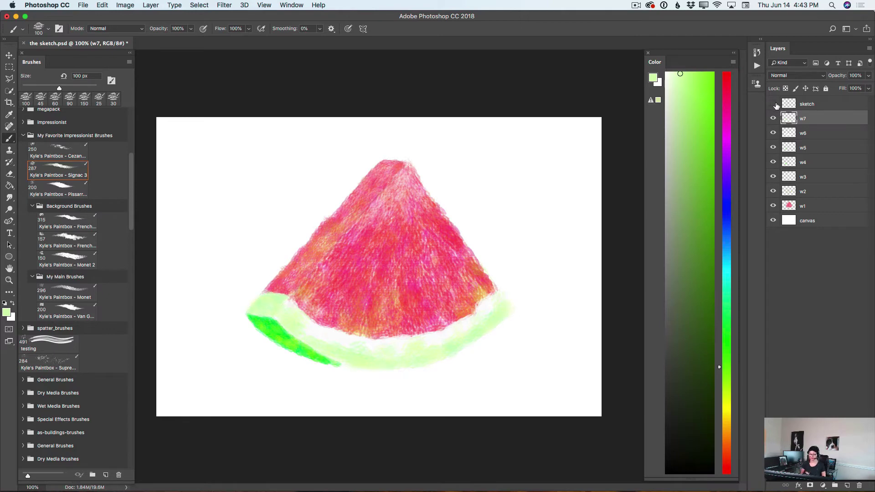
left_click(846, 486)
double_click(808, 118)
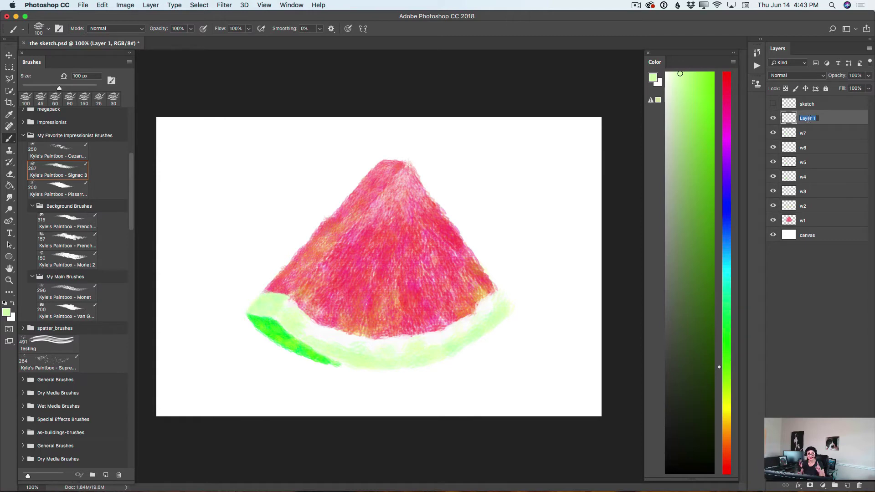
type("w8")
key("Return")
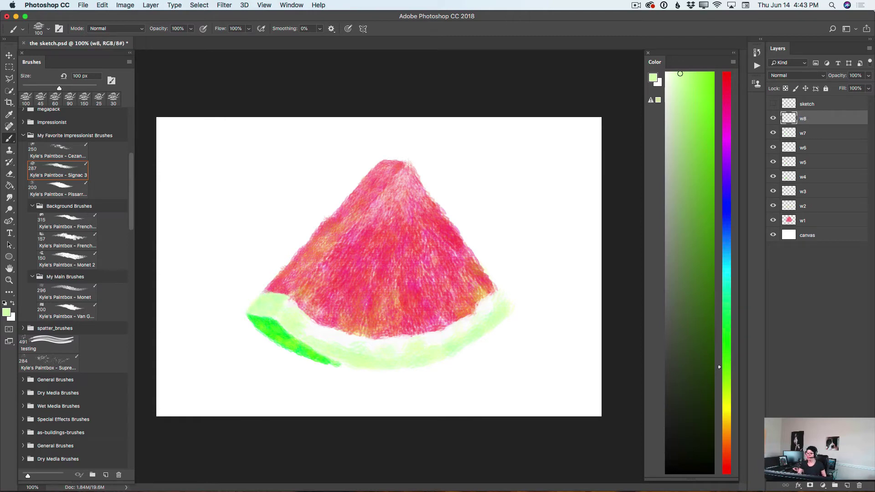
Step: Paint a thin white highlight on w8 along the edge between the side and front faces with a 15 px brush
left_click(664, 72)
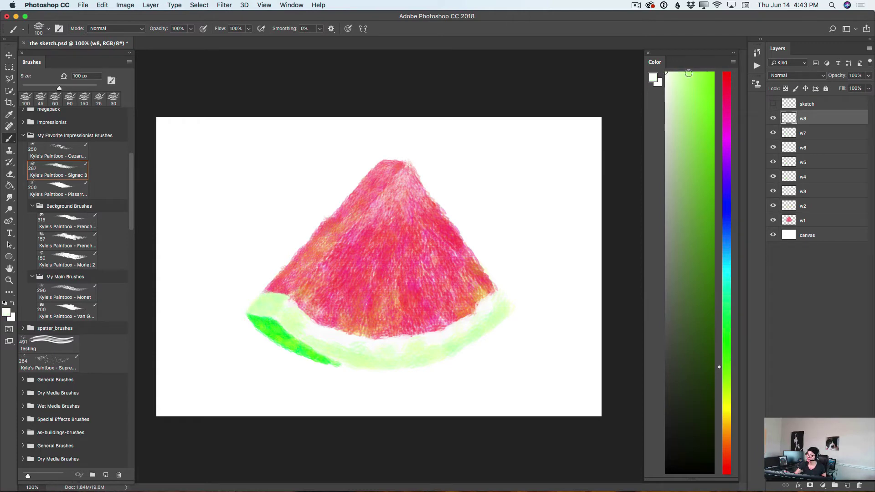
key("bracketleft")
key("bracketleft")
key("bracketleft")
key("bracketleft")
key("bracketleft")
key("bracketleft")
key("bracketleft")
key("bracketleft")
key("bracketleft")
key("bracketleft")
key("bracketleft")
key("bracketleft")
key("bracketleft")
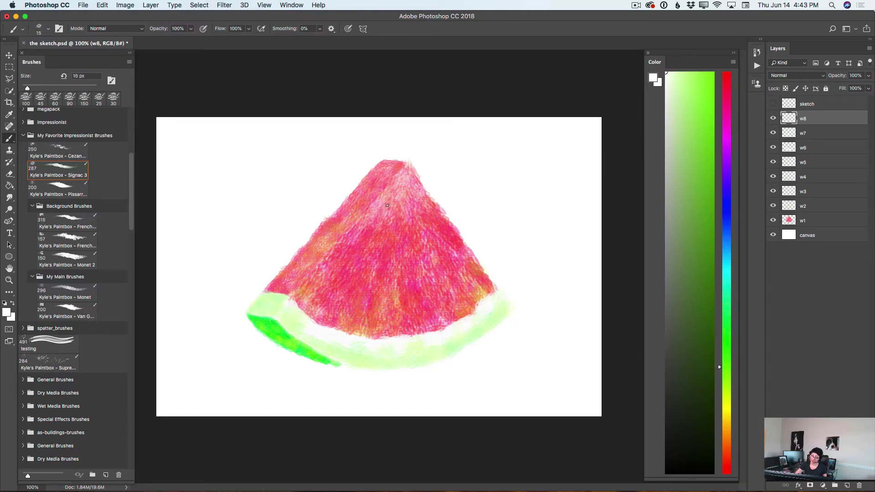
left_click(275, 316)
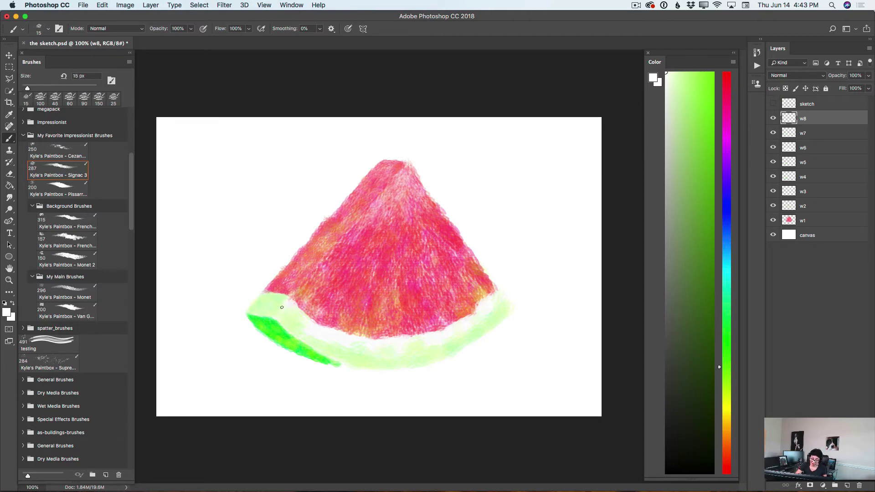
left_click_drag(285, 306, 344, 235)
left_click_drag(405, 165, 322, 261)
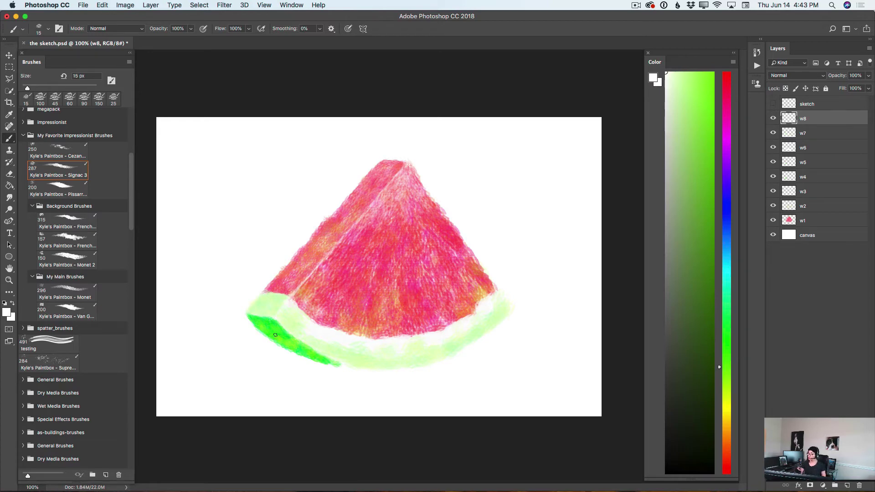
Step: Enlarge the brush to 45 px and add soft white highlight strokes over the red flesh on w8
key("bracketright")
key("bracketright")
key("bracketright")
key("bracketright")
key("bracketright")
key("bracketright")
left_click_drag(328, 230, 332, 231)
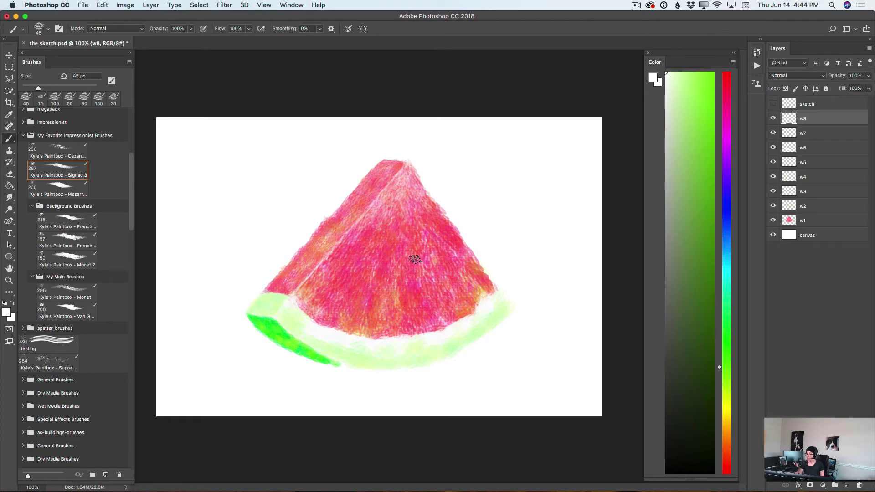
Step: Add a new layer above w8 and name it w9
left_click(847, 485)
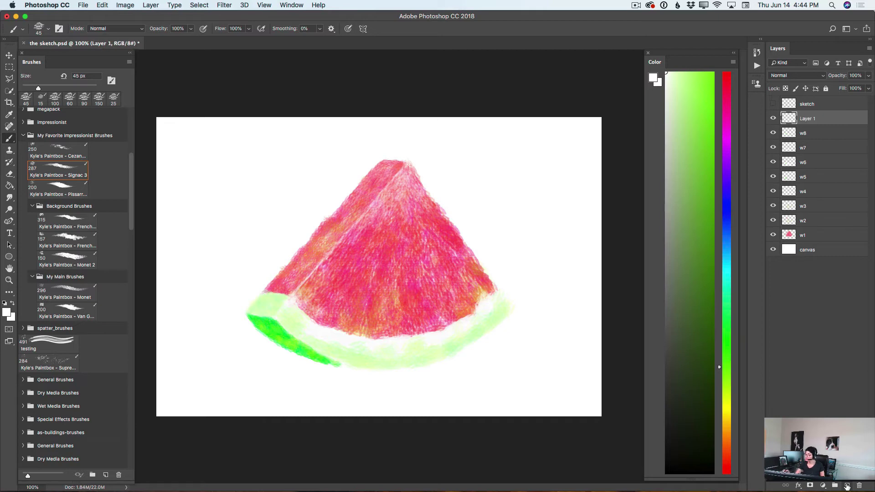
double_click(806, 120)
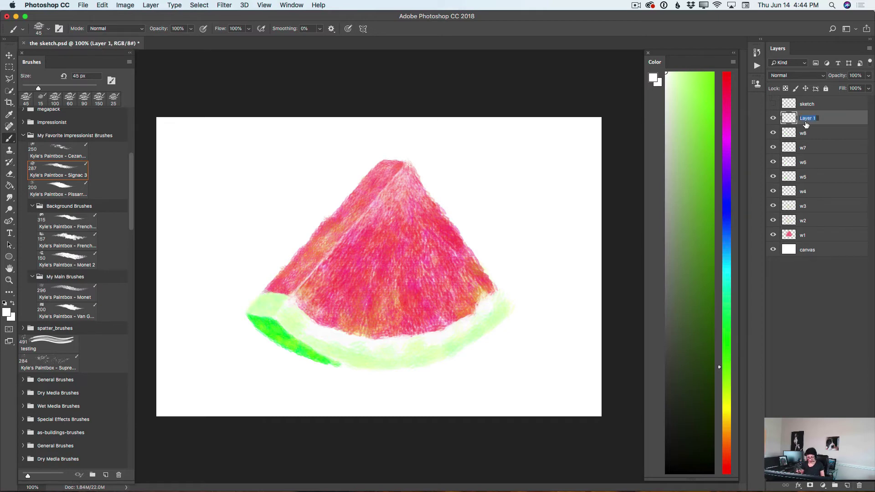
type("w9")
key("Return")
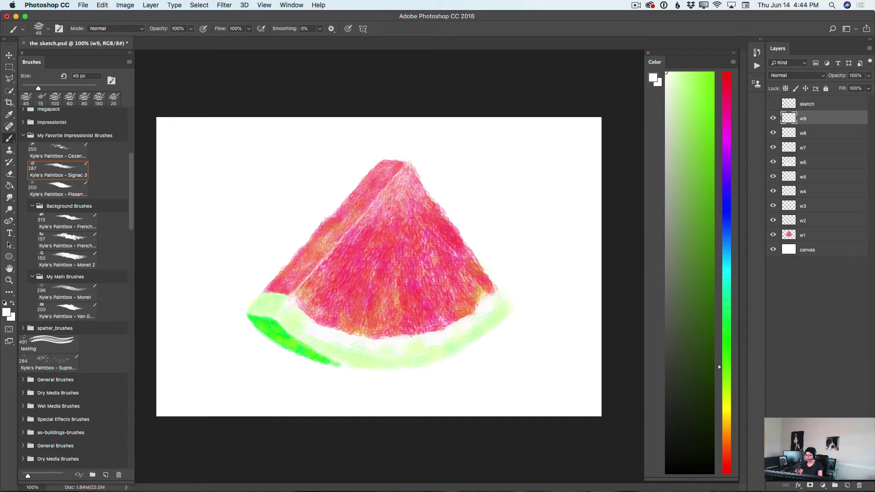
Step: Outline the upper and lower edges of the rind's bright green outer strip in dark green on w9 with a 15 px brush
left_click_drag(698, 137, 710, 248)
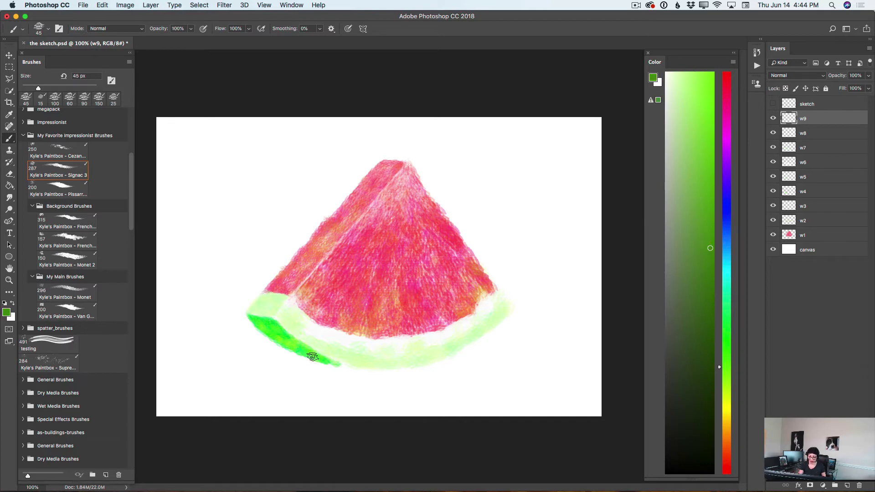
key("bracketleft")
key("bracketleft")
key("bracketleft")
key("bracketleft")
key("bracketleft")
key("bracketleft")
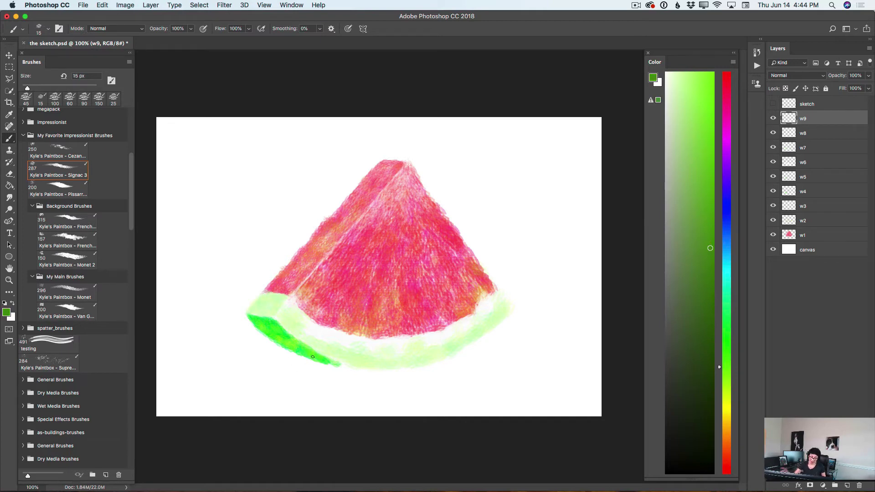
mouse_move(249, 315)
left_mouse_down()
mouse_move(275, 317)
mouse_move(346, 365)
left_mouse_up()
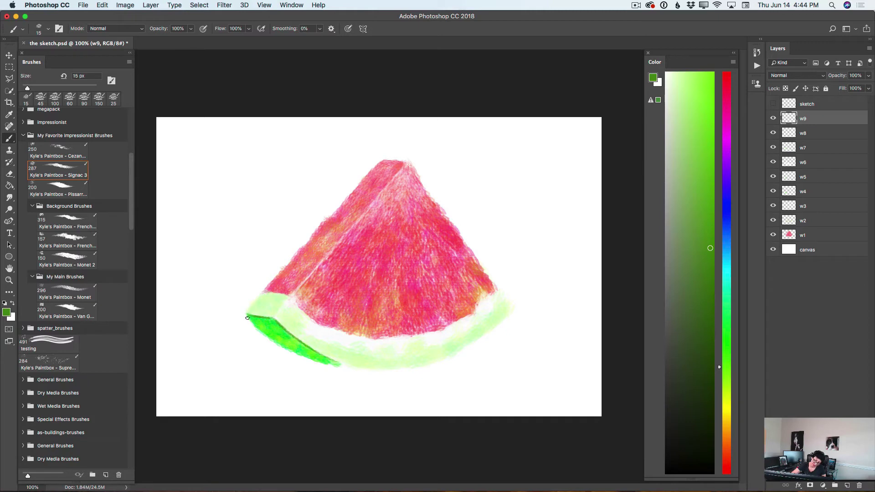
mouse_move(248, 318)
left_mouse_down()
mouse_move(305, 353)
mouse_move(284, 348)
mouse_move(345, 367)
left_mouse_up()
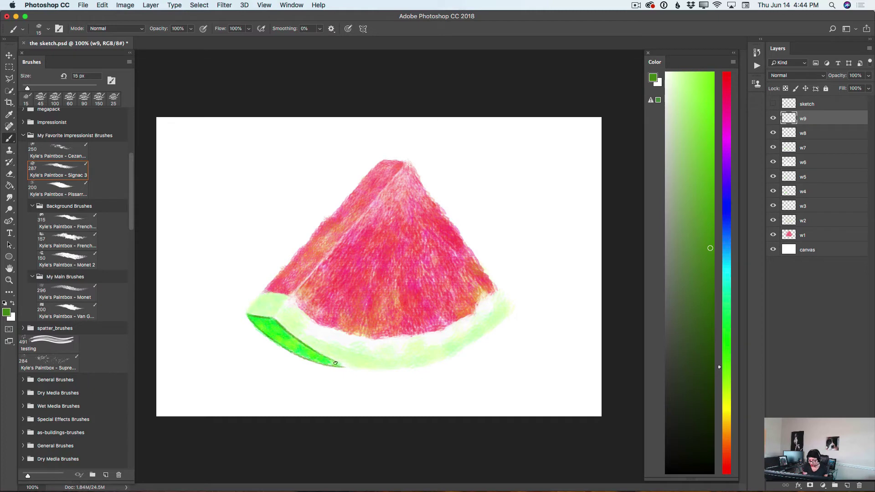
Step: Outline the lower edge of the pale rind in dark green on w9 and reduce that layer's opacity to 39%
left_click_drag(343, 365, 428, 365)
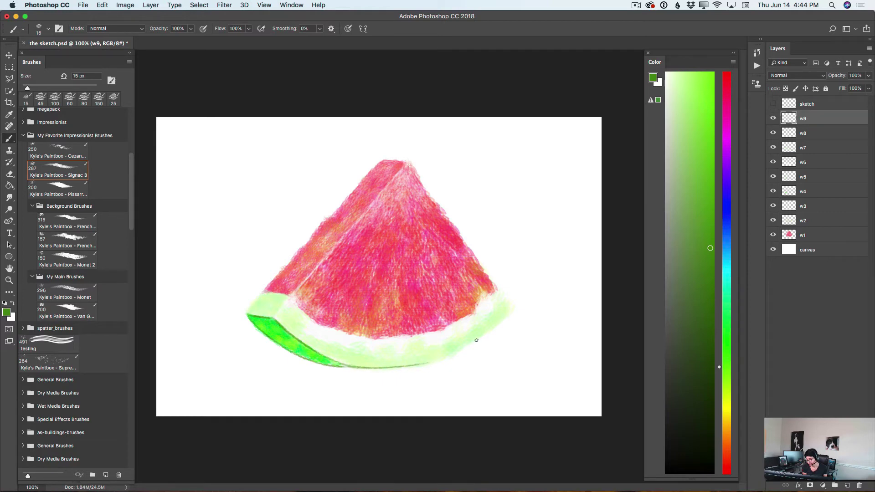
mouse_move(509, 312)
left_mouse_down()
mouse_move(436, 357)
mouse_move(472, 342)
mouse_move(452, 354)
mouse_move(414, 364)
mouse_move(446, 355)
left_mouse_up()
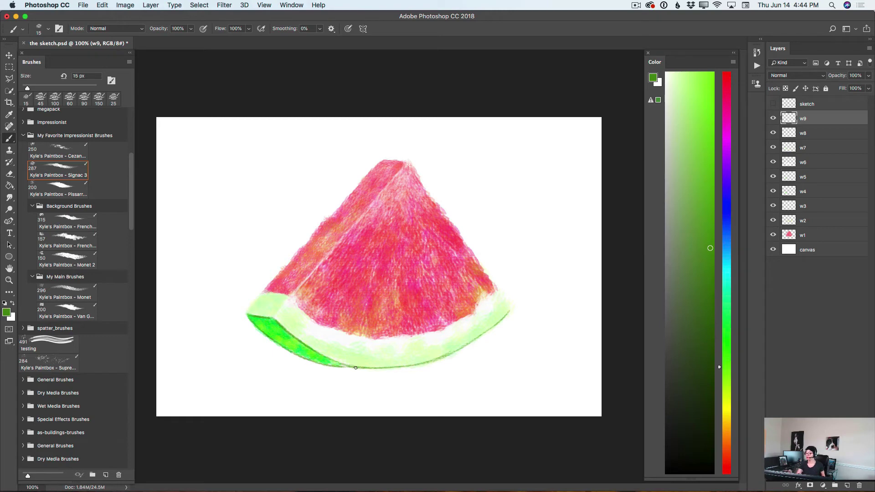
left_click(868, 76)
left_click_drag(869, 85, 842, 86)
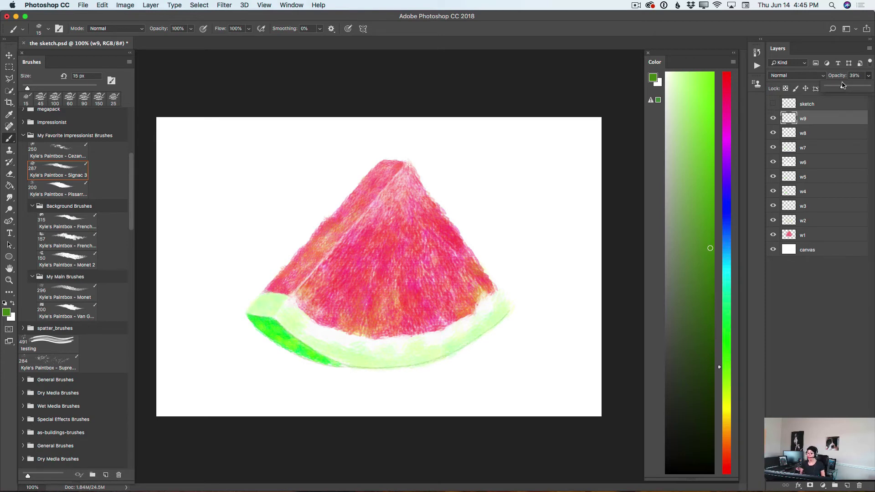
Step: Add a new layer above w9 and name it w10
left_click(847, 485)
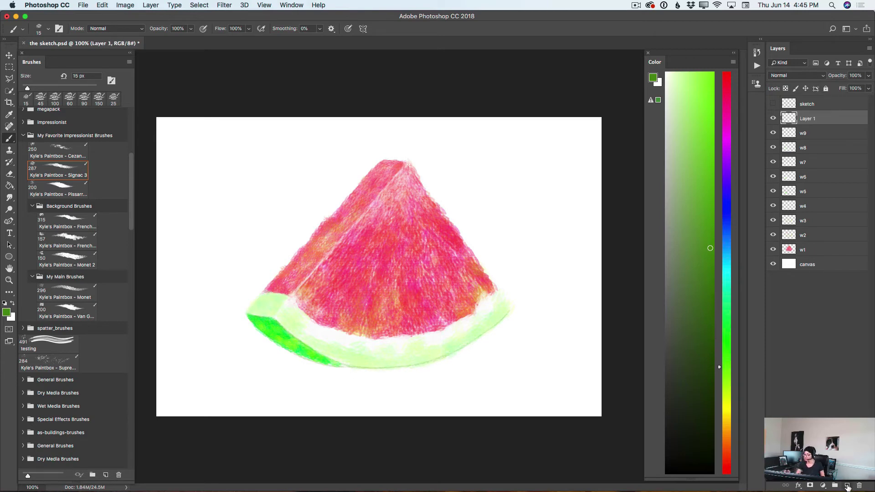
double_click(808, 119)
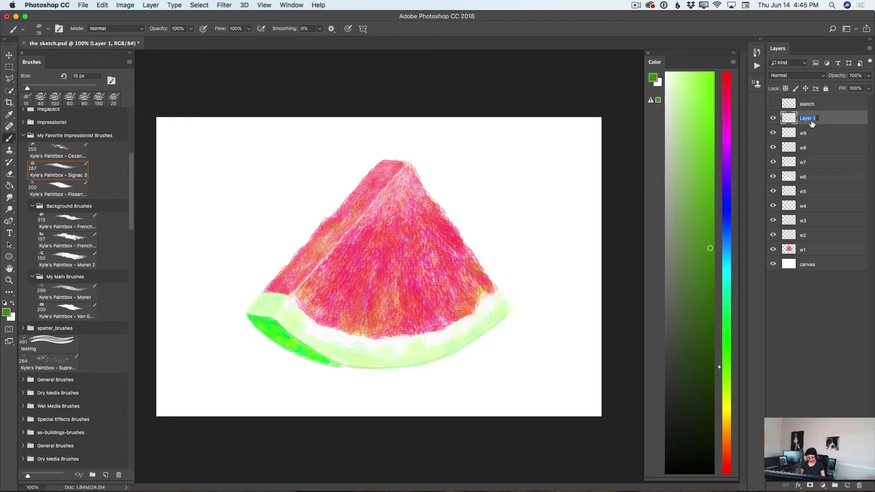
type("w10")
key("Return")
Step: Paint three small seeds in very dark green on the slice's front face on w10 with a 25 px brush
left_click_drag(710, 247, 709, 400)
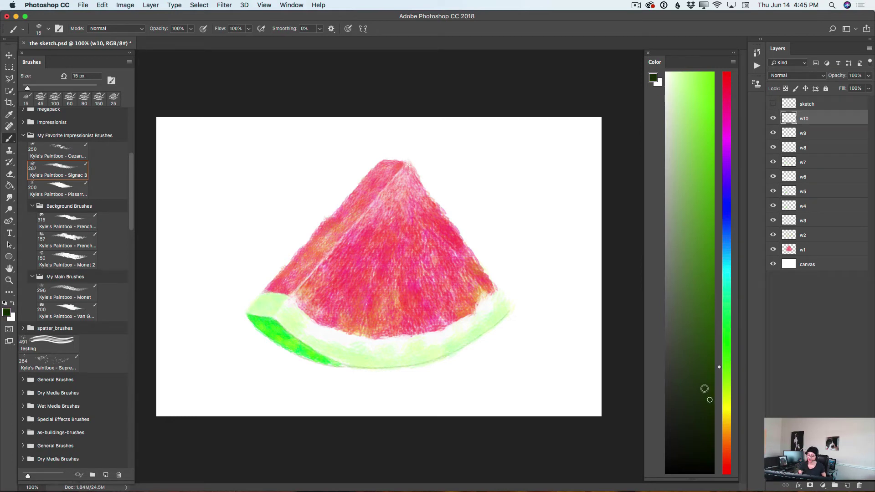
key("bracketright")
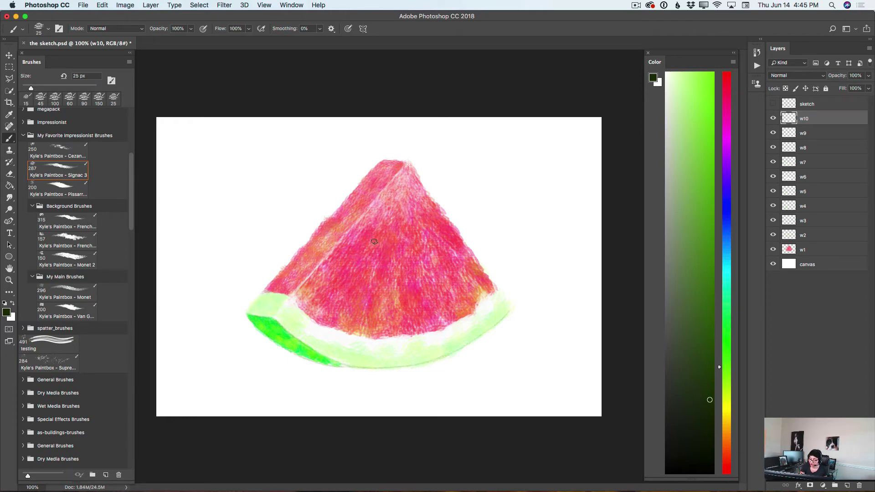
left_click_drag(376, 243, 377, 249)
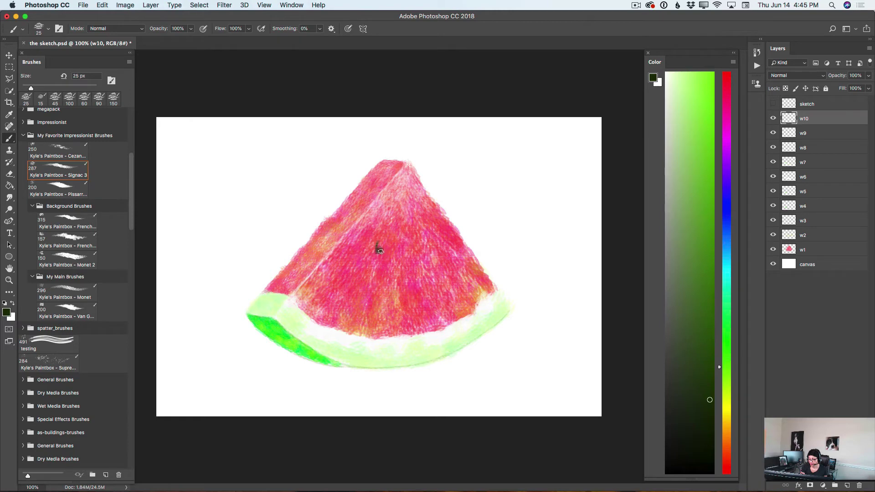
mouse_move(428, 279)
left_mouse_down()
mouse_move(430, 291)
mouse_move(457, 286)
left_mouse_up()
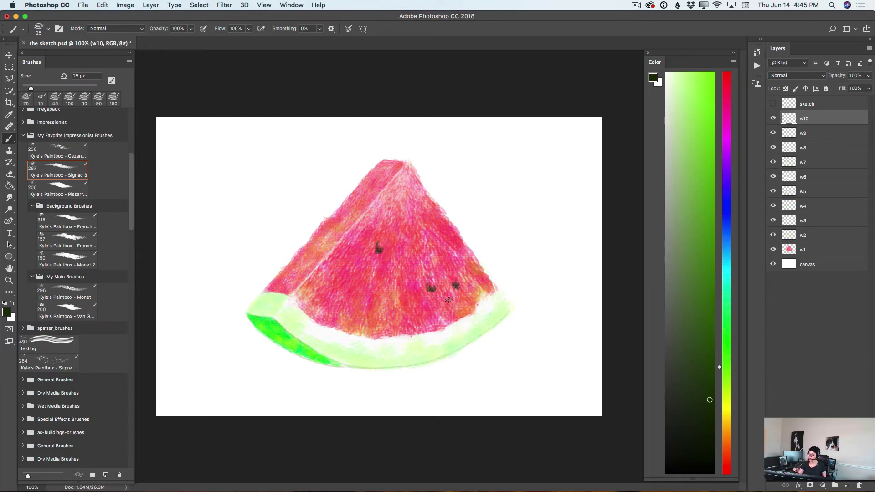
Step: Add small off-white highlights to the three seeds on w10
left_click(672, 74)
left_click_drag(672, 74, 668, 72)
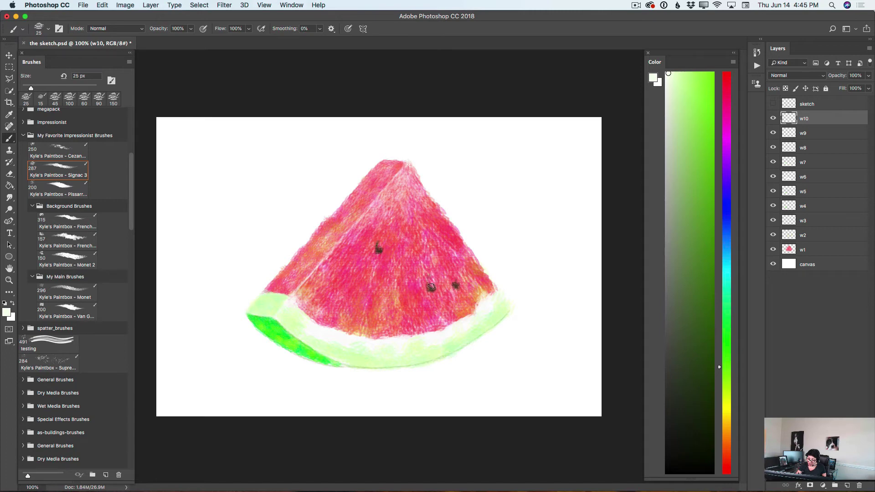
left_click_drag(432, 285, 462, 278)
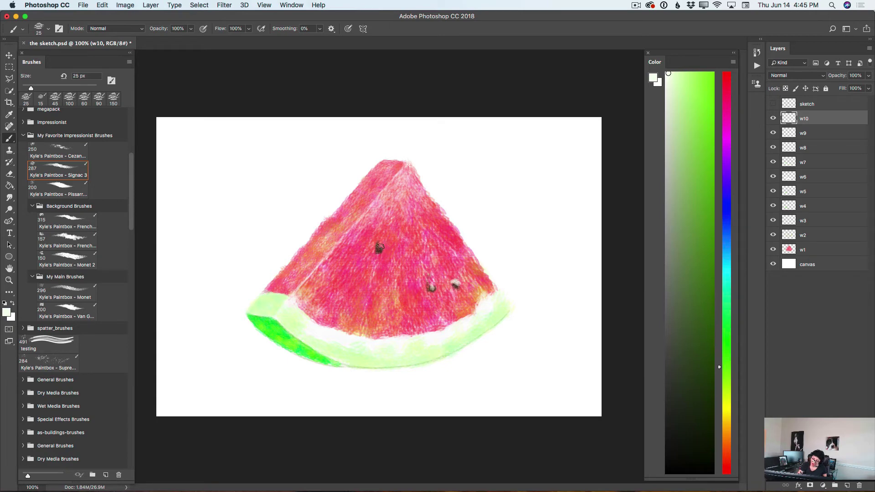
left_click_drag(381, 245, 379, 248)
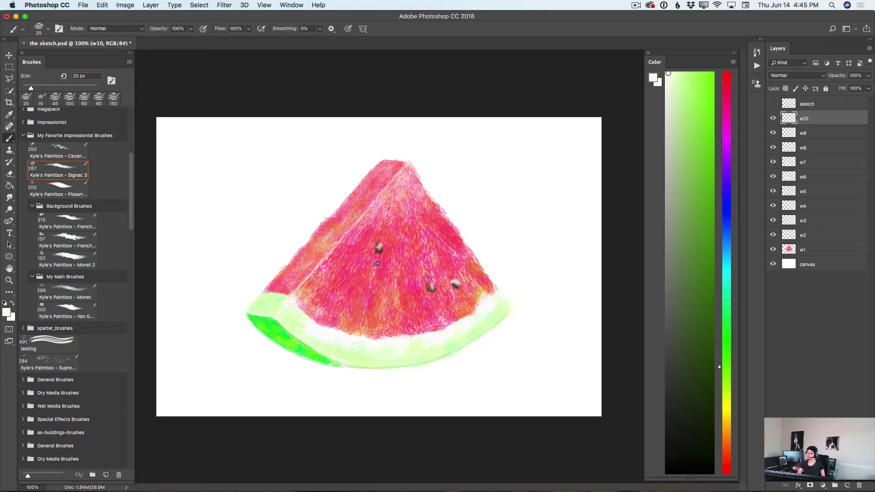
Step: Add a new layer directly above w9, beneath w10, and name it w11
left_click(806, 134)
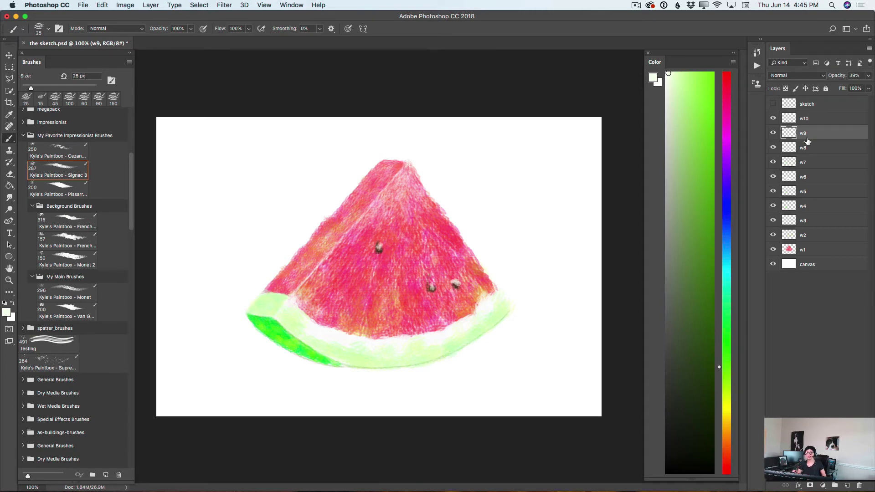
left_click(847, 486)
double_click(806, 133)
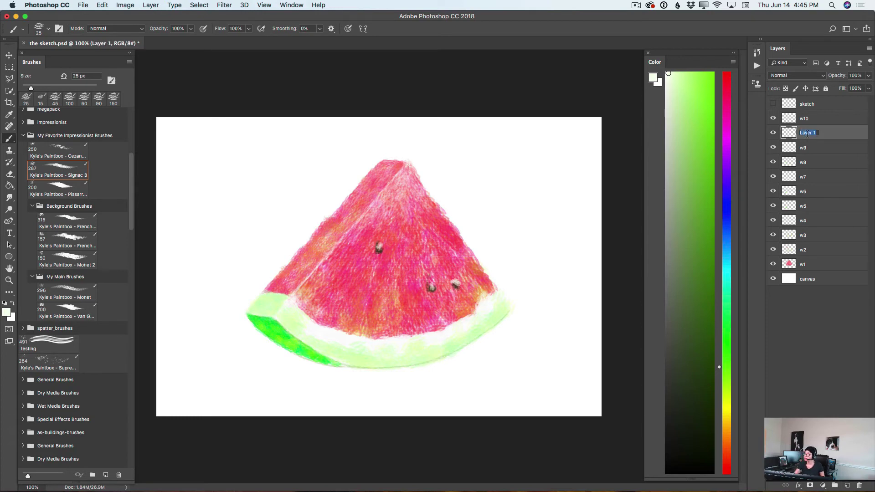
type("w11")
key("Return")
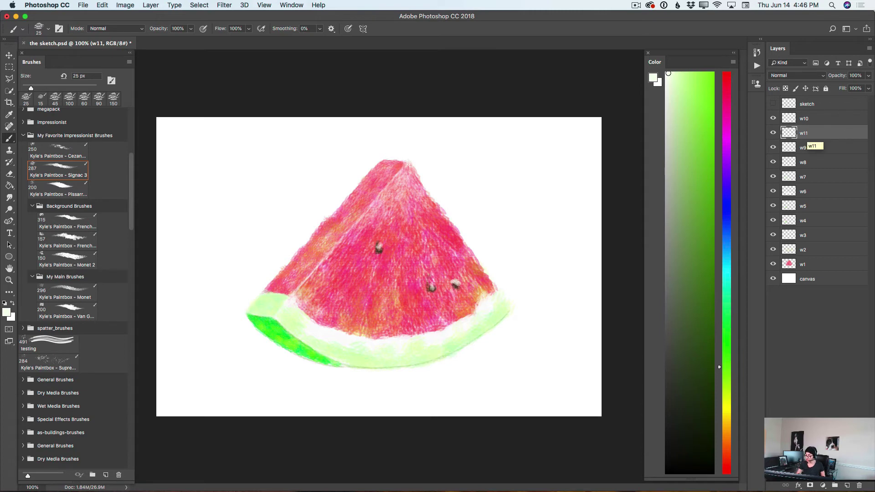
Step: Paint dark red shading around the three seeds on w11 and reduce that layer's opacity to 70%
left_click(726, 76)
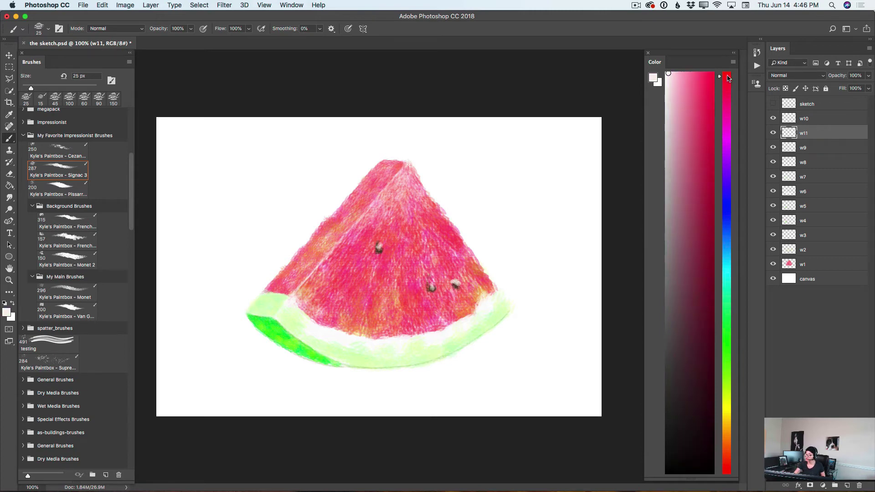
left_click_drag(710, 246, 704, 264)
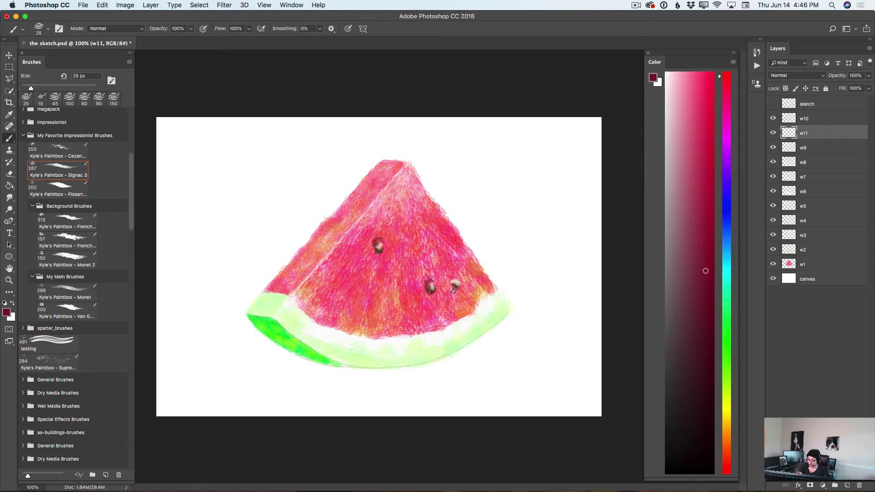
mouse_move(453, 290)
left_mouse_down()
mouse_move(456, 277)
mouse_move(461, 290)
left_mouse_up()
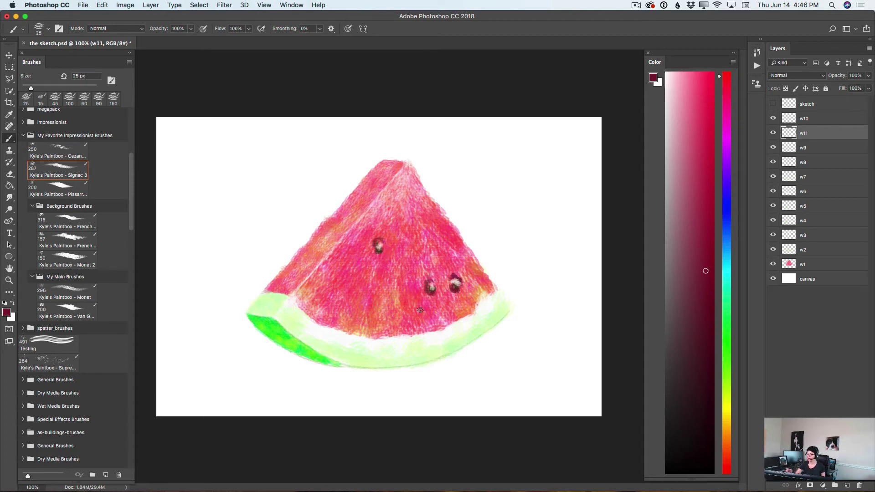
left_click(868, 76)
left_click_drag(867, 87, 856, 89)
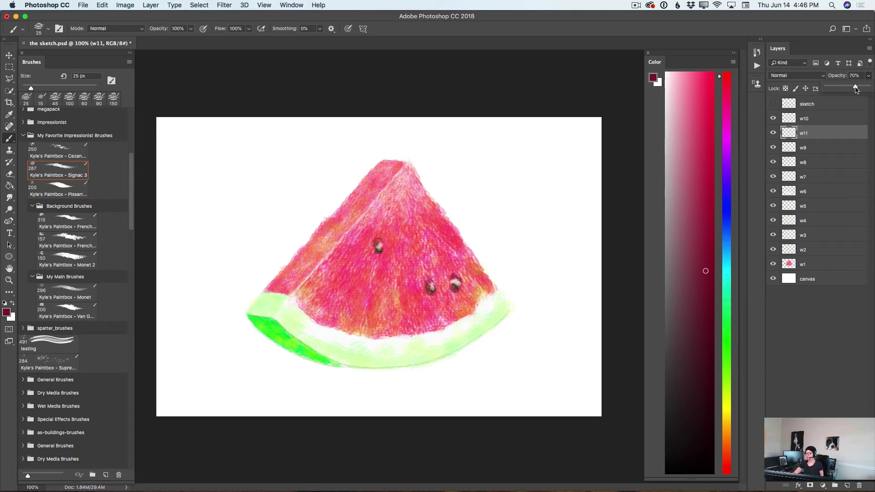
Step: Group all the slice layers from w10 down to w1 and name the group Watermelon
left_click(814, 122)
left_click(814, 122)
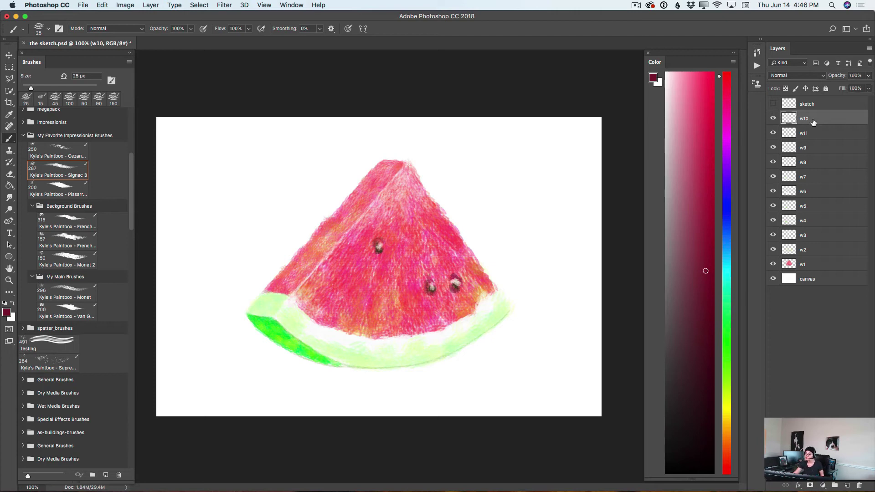
left_click(810, 264, "shift")
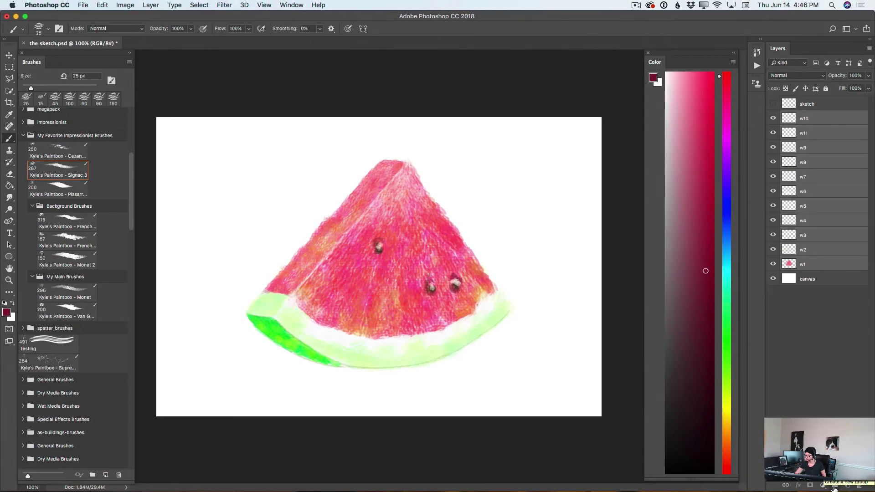
left_click(835, 485)
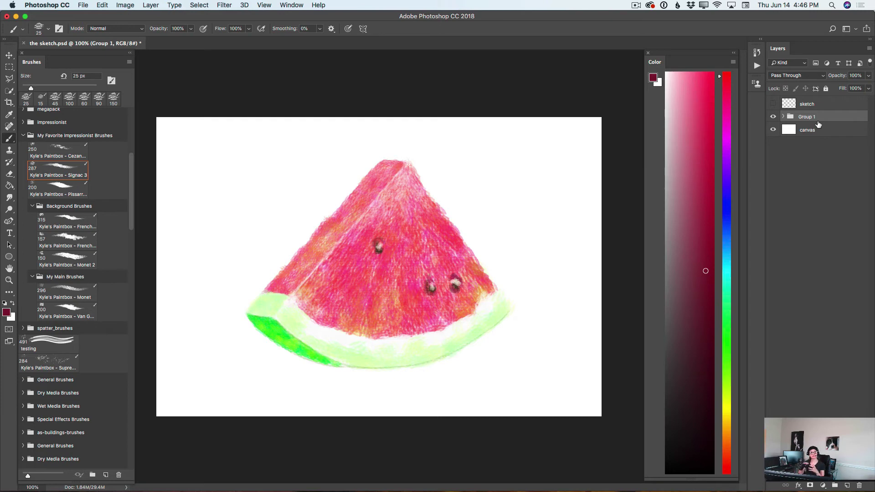
double_click(806, 116)
type("W")
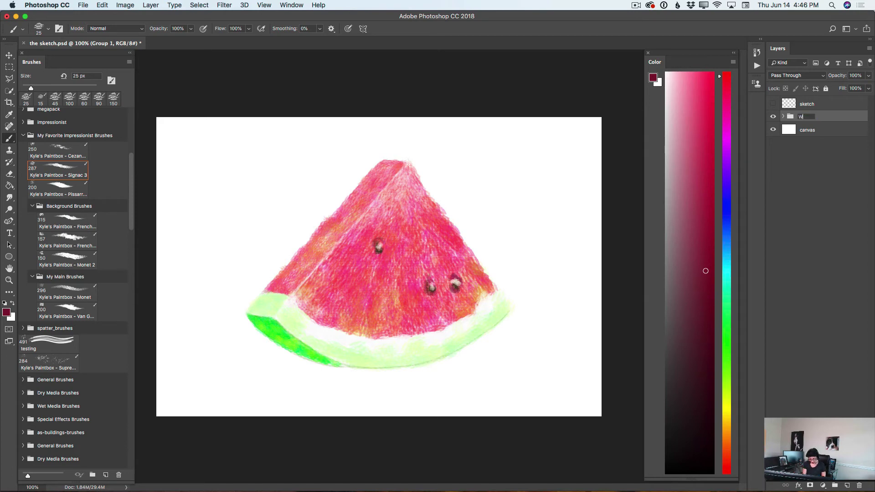
type("atermelon")
key("Return")
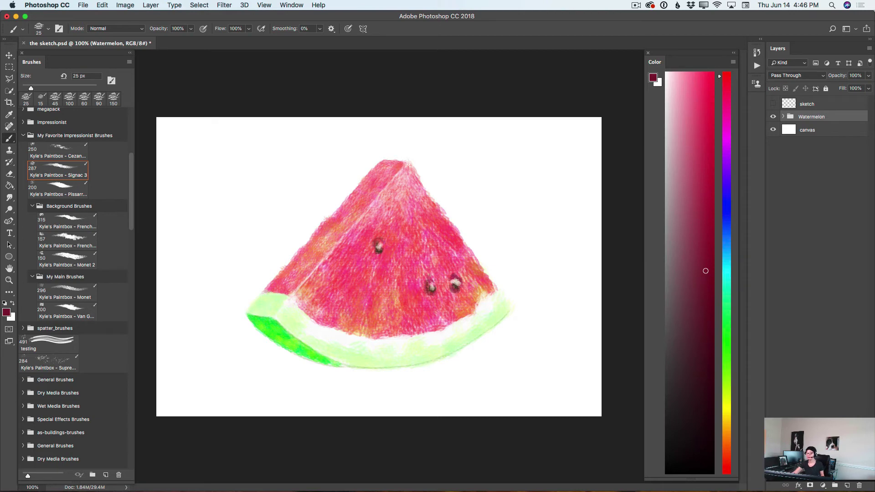
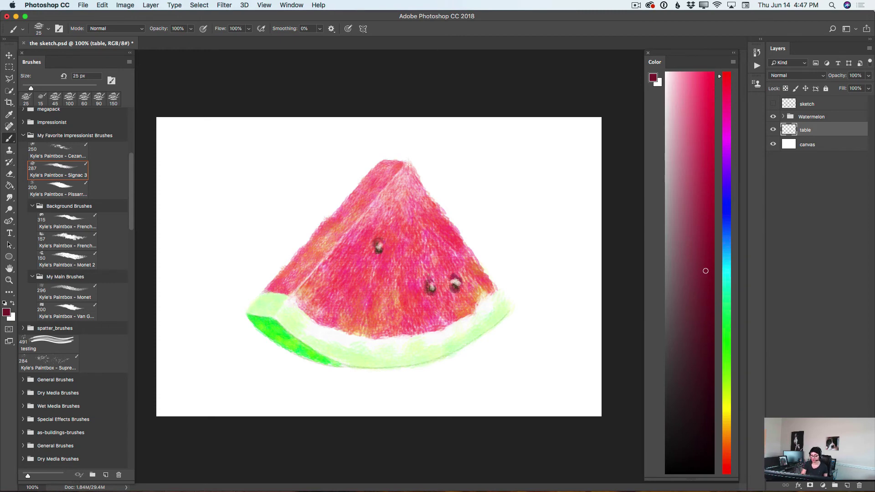
Step: Paint a bright yellow tabletop beneath and behind the slice on the table layer with a 300 px brush
key("bracketright")
key("bracketright")
key("bracketright")
key("bracketright")
key("bracketright")
key("bracketright")
key("bracketright")
key("bracketright")
key("bracketright")
key("bracketright")
key("bracketright")
key("bracketright")
key("bracketright")
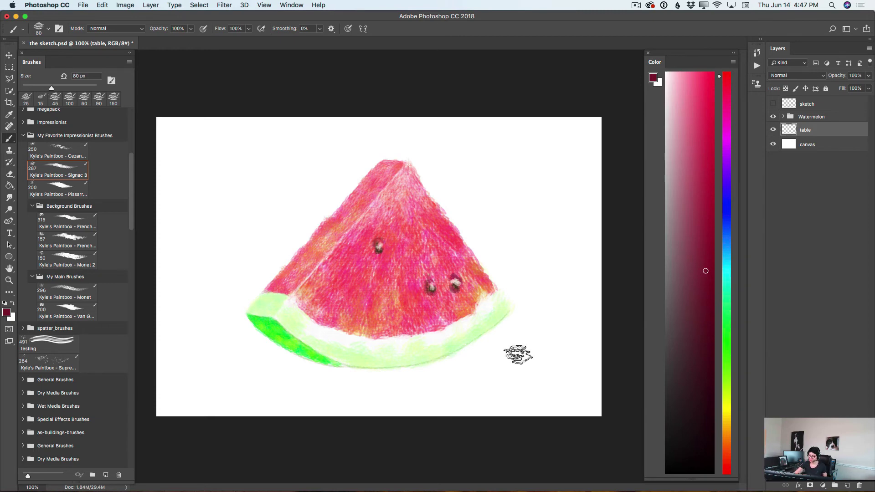
left_click(727, 395)
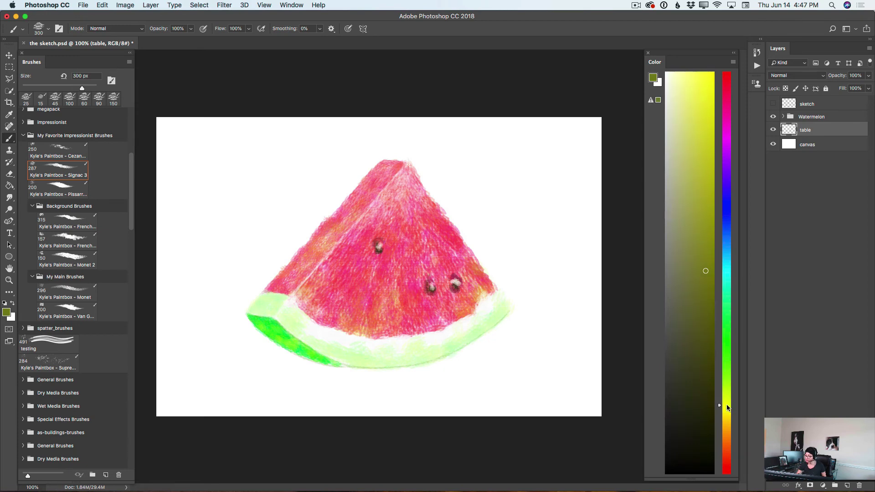
left_click_drag(706, 267, 713, 72)
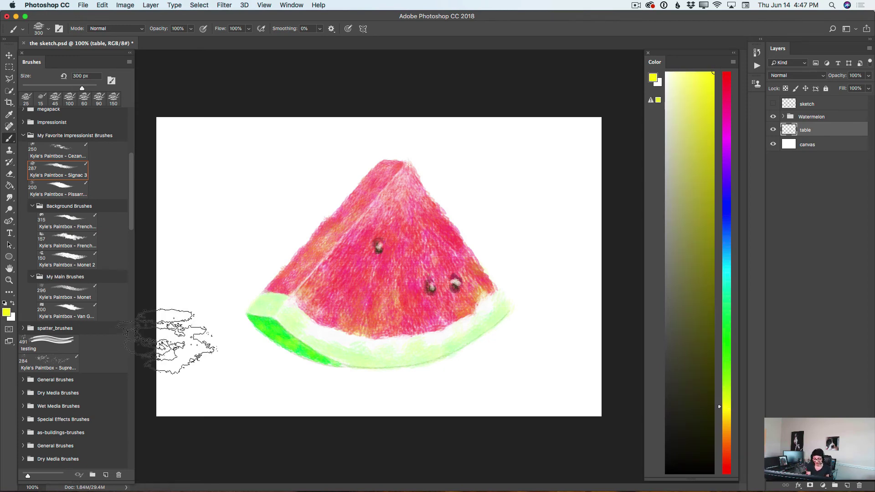
mouse_move(178, 342)
left_mouse_down()
mouse_move(249, 334)
mouse_move(166, 349)
mouse_move(235, 339)
mouse_move(183, 364)
mouse_move(266, 357)
mouse_move(162, 387)
mouse_move(247, 378)
mouse_move(157, 406)
mouse_move(297, 386)
mouse_move(226, 400)
mouse_move(230, 408)
mouse_move(362, 373)
left_mouse_up()
mouse_move(509, 281)
left_mouse_down()
mouse_move(602, 256)
mouse_move(535, 305)
mouse_move(595, 291)
mouse_move(538, 315)
mouse_move(595, 311)
mouse_move(539, 335)
mouse_move(592, 332)
mouse_move(526, 357)
mouse_move(555, 369)
mouse_move(504, 391)
mouse_move(585, 379)
mouse_move(541, 402)
mouse_move(585, 403)
mouse_move(541, 415)
mouse_move(551, 366)
mouse_move(329, 411)
mouse_move(500, 361)
mouse_move(332, 424)
mouse_move(506, 388)
mouse_move(421, 416)
mouse_move(543, 311)
mouse_move(436, 384)
mouse_move(444, 376)
mouse_move(321, 378)
mouse_move(408, 386)
mouse_move(350, 387)
mouse_move(278, 362)
mouse_move(306, 378)
mouse_move(314, 411)
mouse_move(210, 415)
mouse_move(225, 384)
mouse_move(168, 380)
mouse_move(160, 358)
mouse_move(144, 367)
mouse_move(163, 421)
mouse_move(196, 413)
left_mouse_up()
Step: Reduce the brush to 70 px and refine the tabletop's upper edge and the areas around the slice in yellow
key("bracketleft")
key("bracketleft")
key("bracketleft")
key("bracketleft")
key("bracketleft")
key("bracketleft")
key("bracketleft")
key("bracketleft")
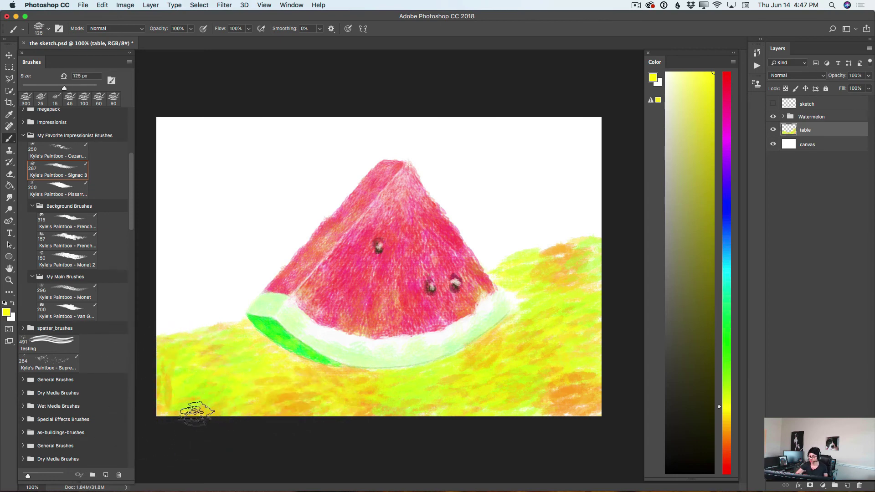
key("bracketleft")
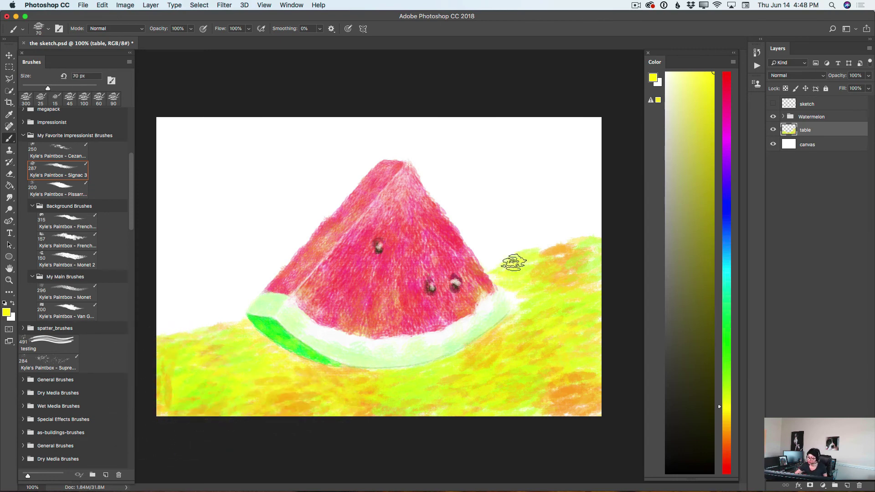
mouse_move(513, 262)
left_mouse_down()
mouse_move(498, 282)
mouse_move(513, 304)
mouse_move(503, 289)
mouse_move(512, 294)
mouse_move(508, 316)
mouse_move(522, 297)
mouse_move(512, 296)
mouse_move(523, 265)
mouse_move(508, 269)
mouse_move(565, 254)
mouse_move(527, 295)
mouse_move(531, 316)
mouse_move(610, 273)
left_mouse_up()
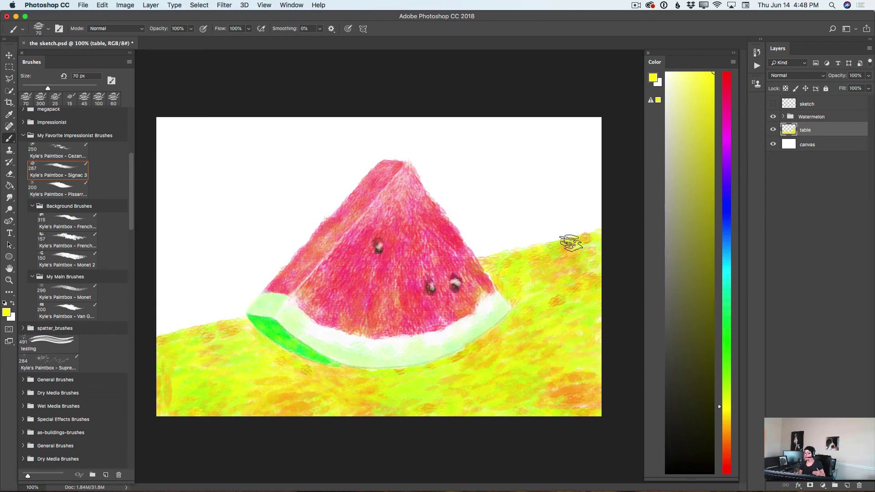
Step: Add a new layer above the table layer and name it table2
left_click(846, 485)
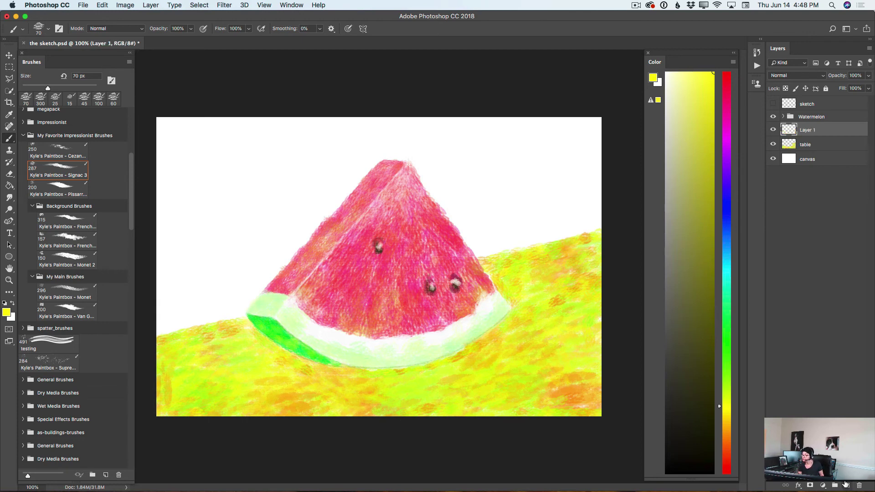
double_click(806, 129)
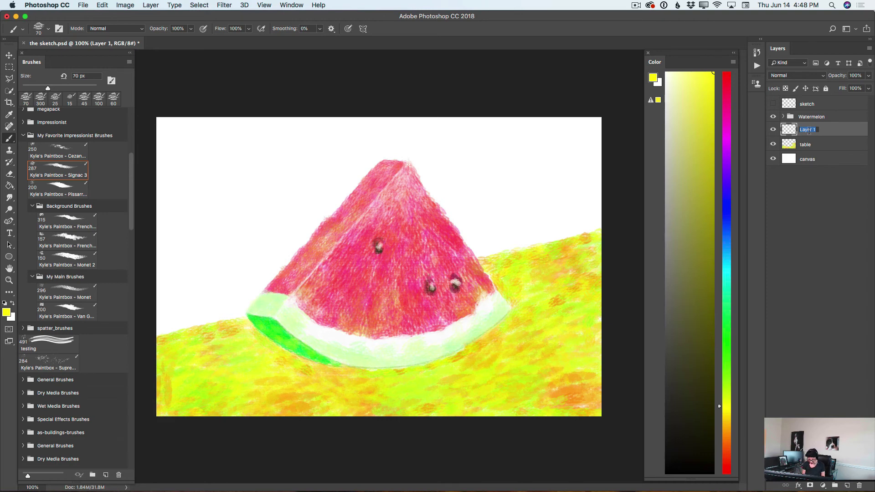
type("table2")
key("Return")
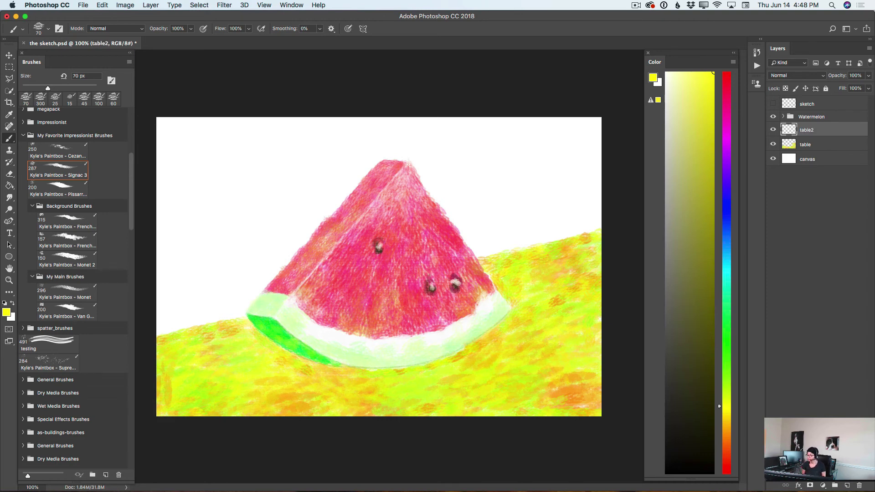
Step: Paint a dark olive shadow on the tabletop beneath the slice's rind and reduce the table2 layer's opacity to about 51%
left_click_drag(703, 122, 711, 195)
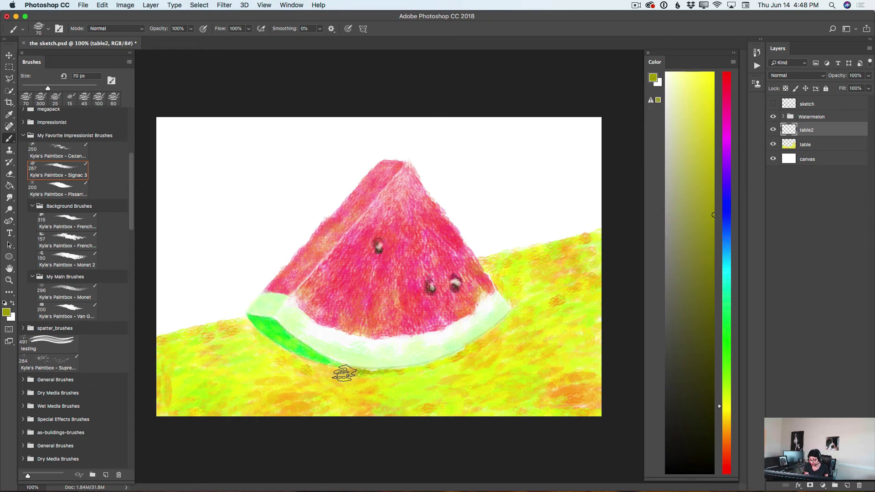
mouse_move(344, 374)
left_mouse_down()
mouse_move(369, 371)
mouse_move(300, 371)
mouse_move(439, 362)
mouse_move(338, 372)
mouse_move(298, 366)
mouse_move(359, 376)
mouse_move(277, 369)
mouse_move(430, 366)
left_mouse_up()
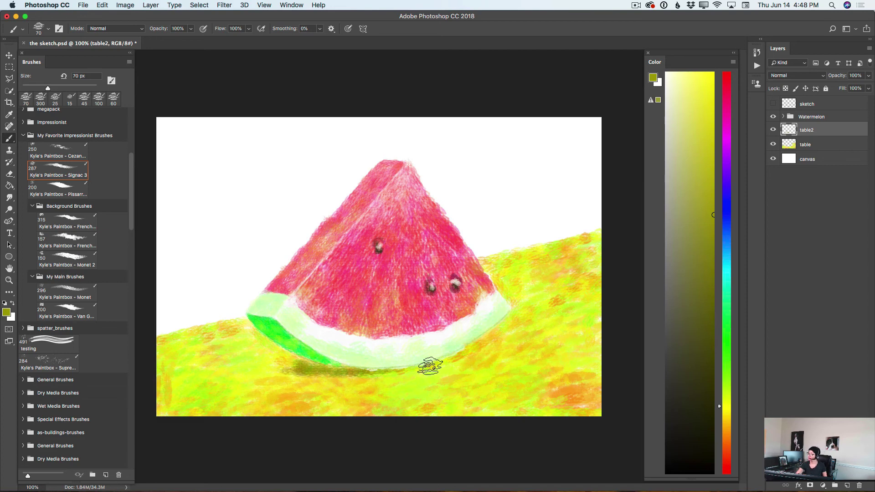
left_click(868, 75)
left_click_drag(868, 86, 850, 86)
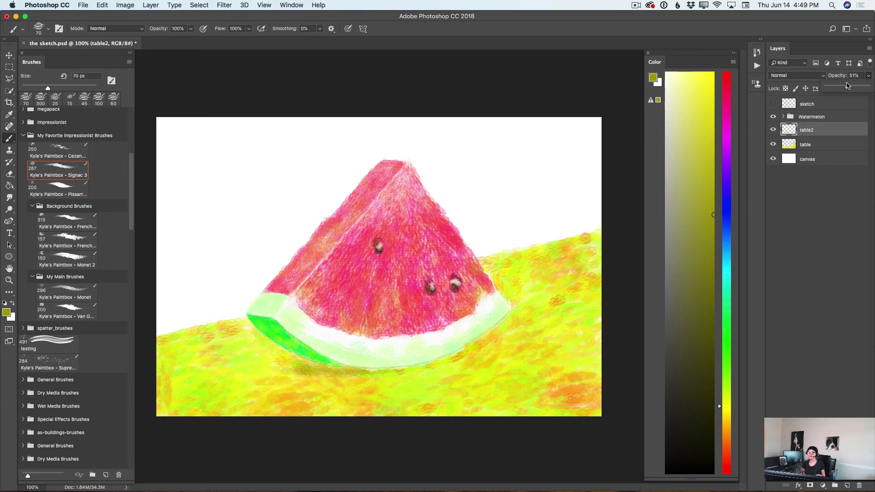
Step: Add a new layer directly above the canvas layer and name it the sky
left_click(813, 161)
left_click(813, 160)
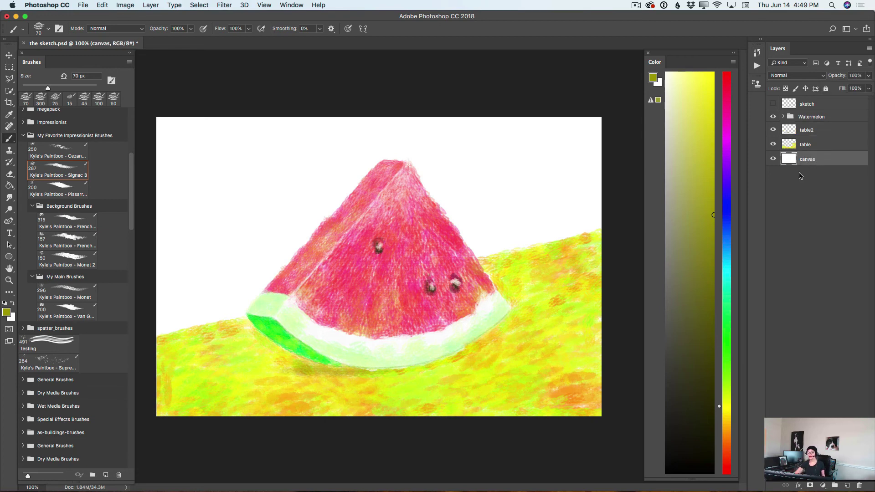
left_click(845, 486)
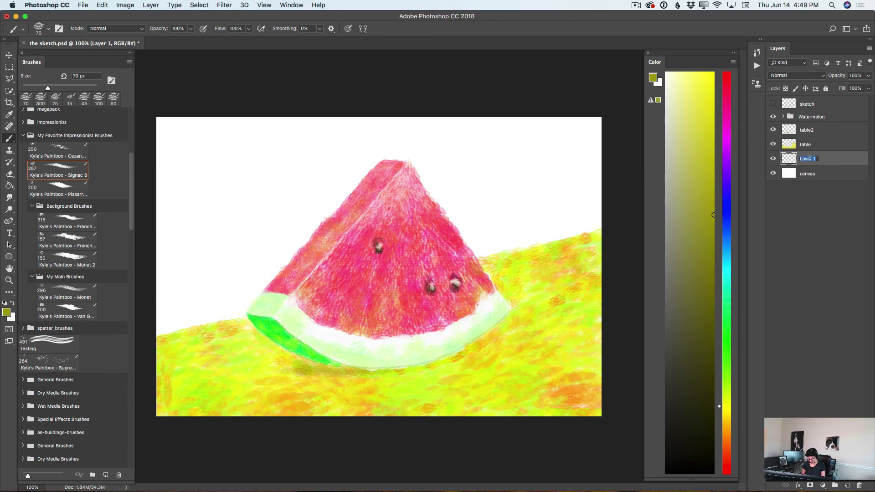
type("the sky")
key("Return")
Step: Paint the background on both sides of the slice in bright cyan with the Signac brush at 400 px
left_click(727, 277)
left_click(708, 77)
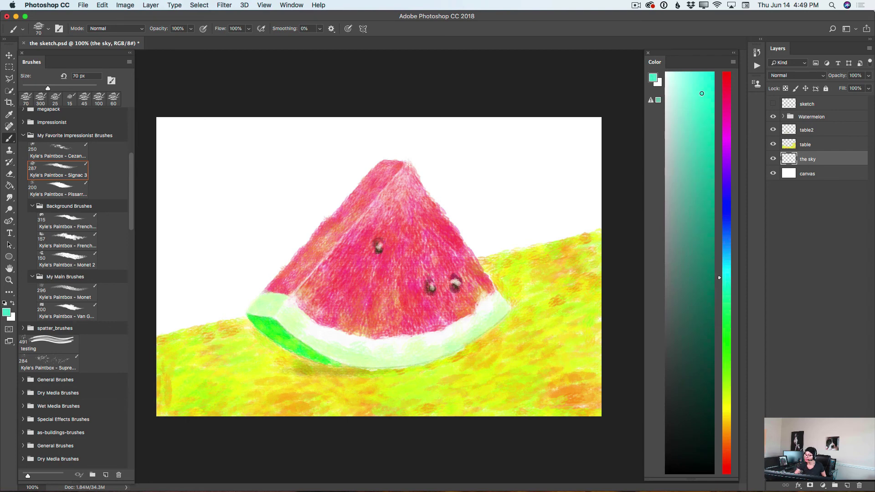
left_click_drag(720, 279, 720, 267)
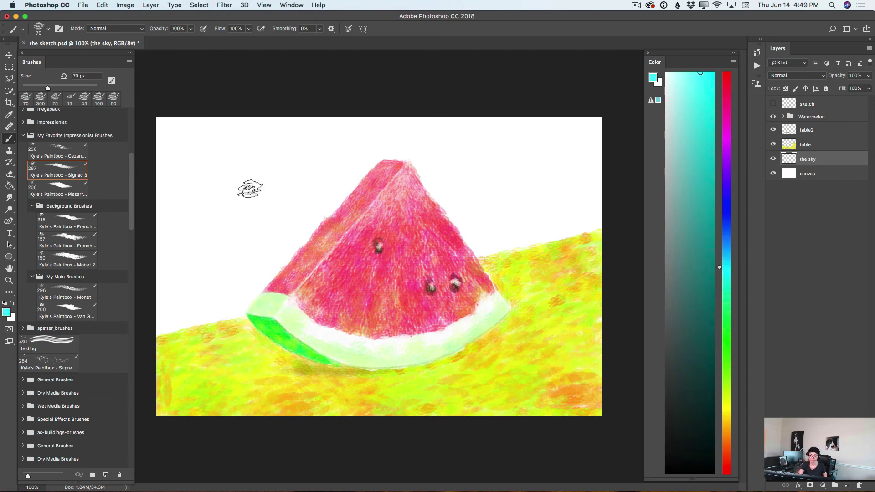
key("bracketright")
key("bracketright")
key("bracketright")
key("bracketright")
key("bracketright")
key("bracketright")
key("bracketright")
key("bracketright")
key("bracketright")
key("bracketright")
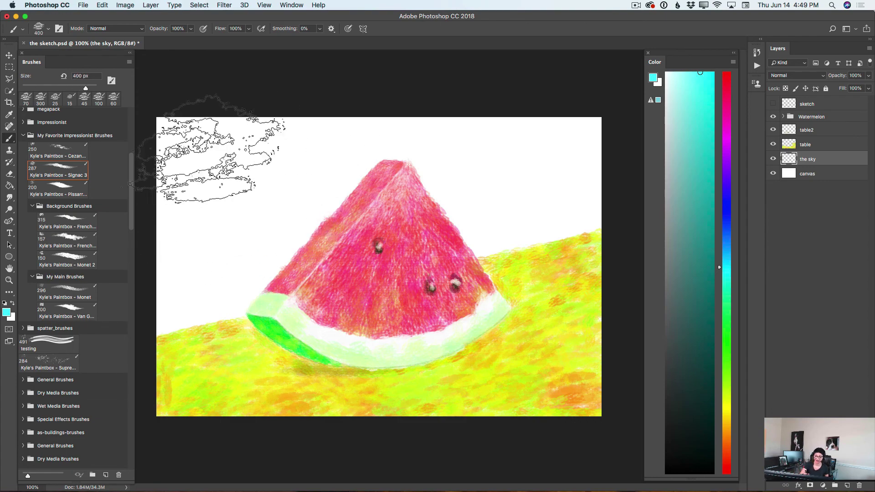
mouse_move(214, 141)
left_mouse_down()
mouse_move(205, 107)
mouse_move(196, 182)
mouse_move(209, 111)
mouse_move(234, 151)
mouse_move(258, 166)
mouse_move(187, 175)
mouse_move(196, 224)
mouse_move(394, 156)
mouse_move(302, 176)
mouse_move(343, 121)
mouse_move(214, 264)
left_mouse_up()
mouse_move(499, 123)
left_mouse_down()
mouse_move(484, 191)
mouse_move(522, 116)
mouse_move(588, 139)
mouse_move(545, 153)
mouse_move(474, 115)
mouse_move(452, 123)
mouse_move(467, 207)
mouse_move(458, 197)
mouse_move(485, 234)
mouse_move(563, 223)
mouse_move(523, 231)
mouse_move(593, 200)
left_mouse_up()
Step: Reduce the brush to 175 px and fill the remaining white gaps around the slice and along the table edge in cyan
key("bracketleft")
key("bracketleft")
key("bracketleft")
key("bracketleft")
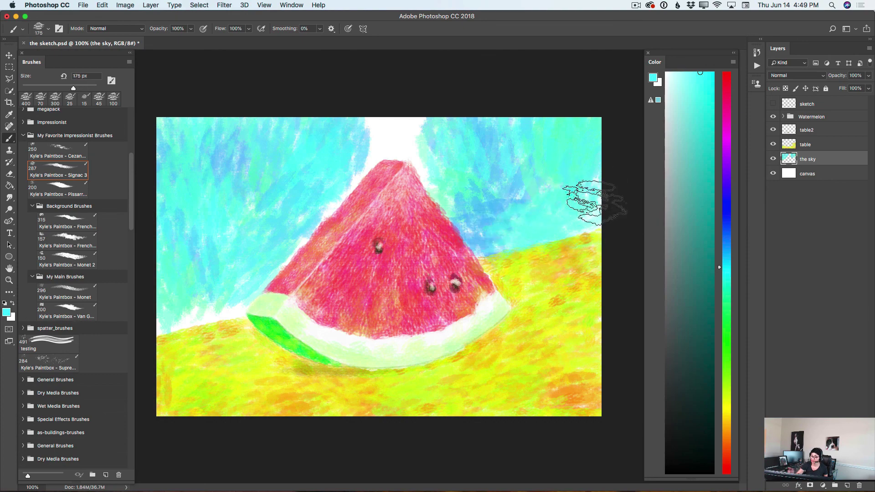
mouse_move(363, 141)
left_mouse_down()
mouse_move(336, 179)
mouse_move(360, 146)
left_mouse_up()
mouse_move(271, 269)
left_mouse_down()
mouse_move(238, 293)
mouse_move(244, 302)
mouse_move(211, 308)
mouse_move(218, 307)
left_mouse_up()
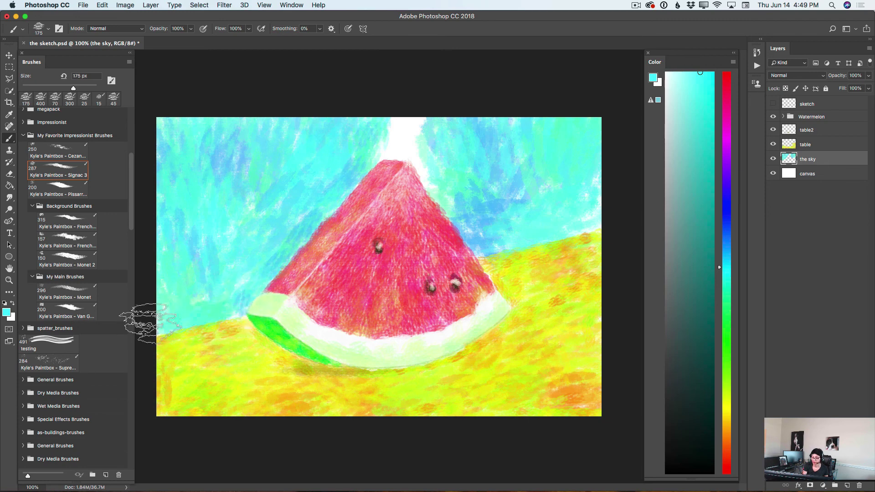
mouse_move(382, 142)
left_mouse_down()
mouse_move(403, 132)
mouse_move(396, 120)
mouse_move(383, 139)
mouse_move(392, 149)
mouse_move(414, 141)
mouse_move(445, 185)
mouse_move(497, 196)
mouse_move(464, 210)
mouse_move(488, 215)
mouse_move(488, 205)
mouse_move(479, 225)
left_mouse_up()
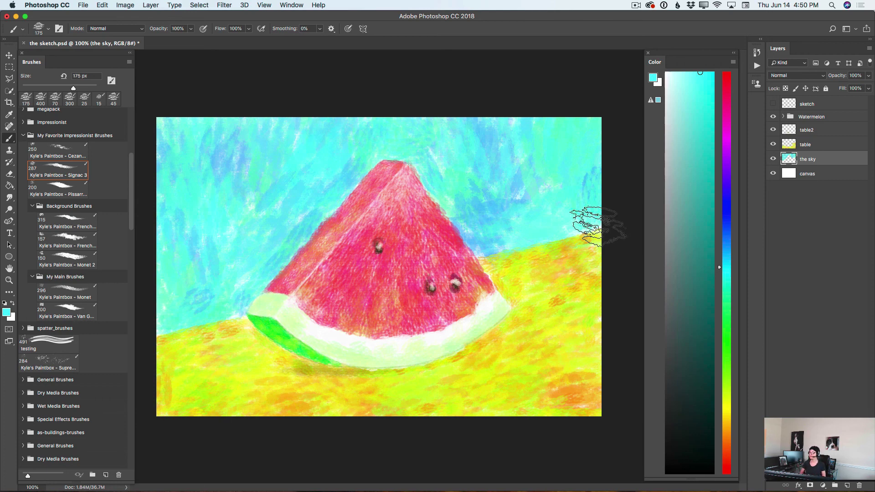
Step: Add a new layer above the Watermelon group and choose the Hard Round Pressure Size brush with white as the foreground colour
left_click(823, 118)
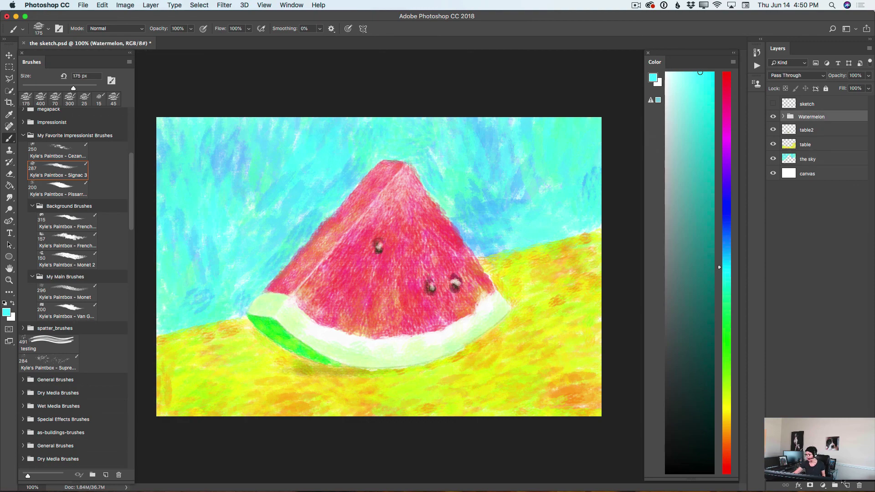
left_click(846, 485)
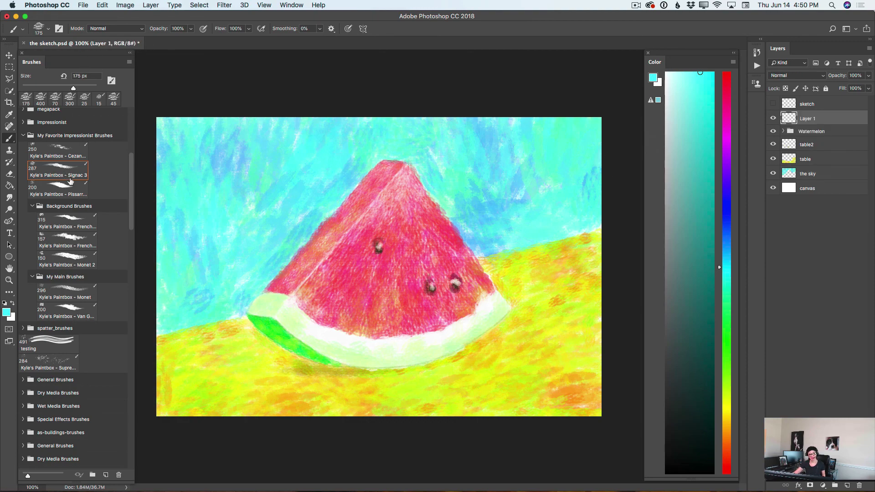
scroll(71, 182, "up", 5)
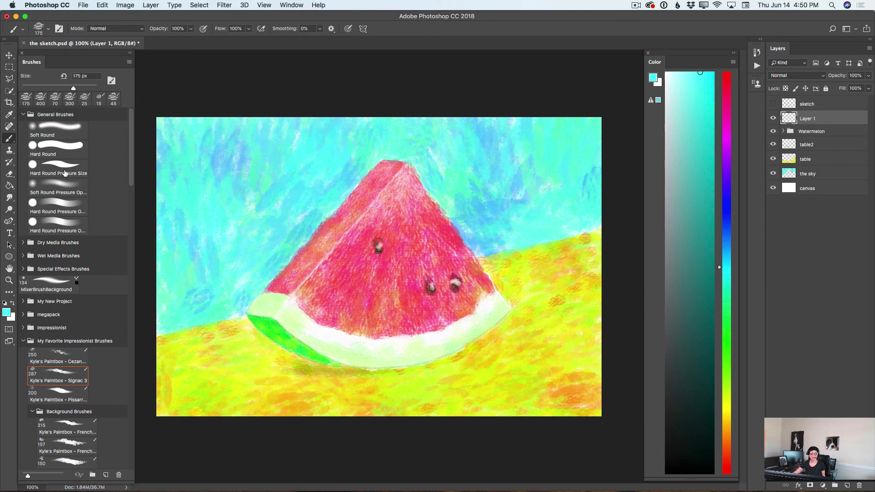
left_click(55, 165)
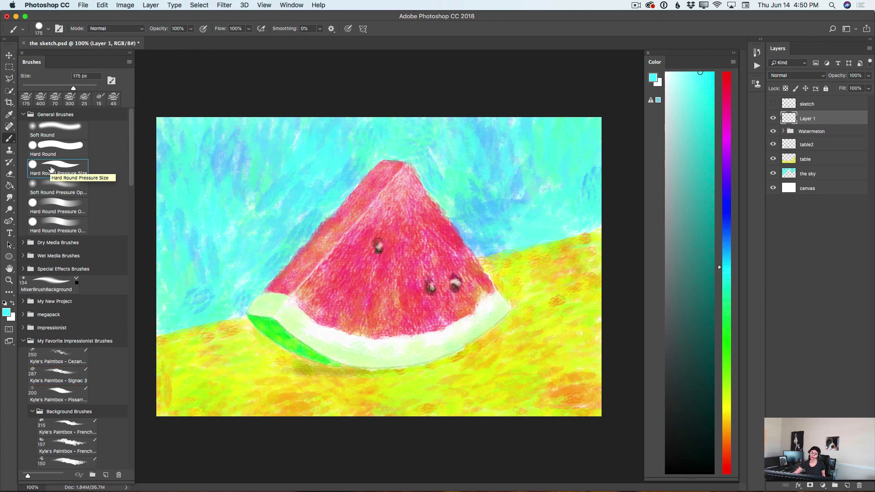
left_click(13, 304)
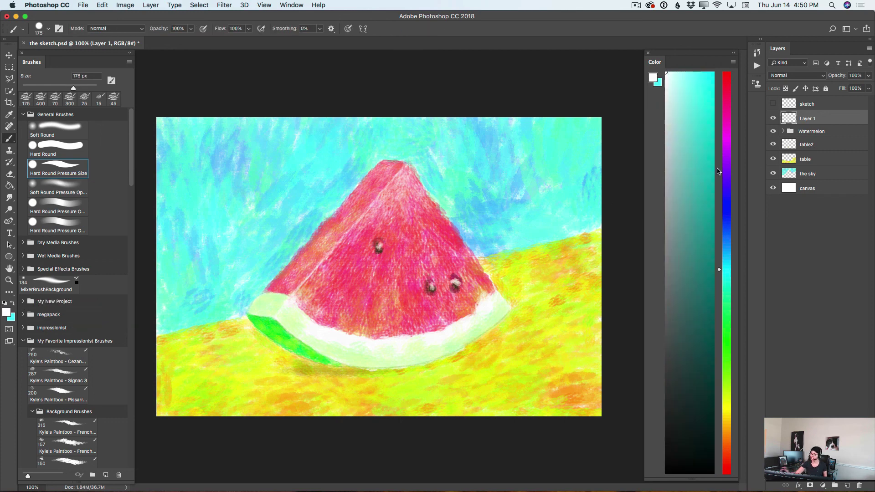
Step: Handwrite the artist's signature in white with a 5 px brush in the lower-left corner of the tabletop
key("bracketleft")
key("bracketleft")
key("bracketleft")
key("bracketleft")
key("bracketleft")
key("bracketleft")
key("bracketleft")
key("bracketleft")
key("bracketleft")
key("bracketleft")
key("bracketleft")
key("bracketleft")
key("bracketleft")
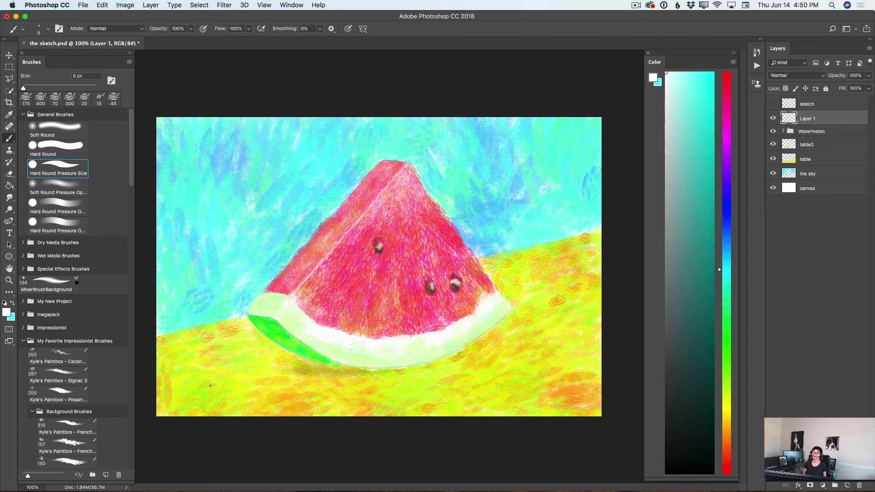
left_click_drag(166, 374, 191, 380)
mouse_move(188, 376)
left_mouse_down()
mouse_move(229, 363)
mouse_move(210, 397)
mouse_move(214, 388)
left_mouse_up()
left_click_drag(219, 387, 232, 382)
left_click_drag(236, 370, 234, 384)
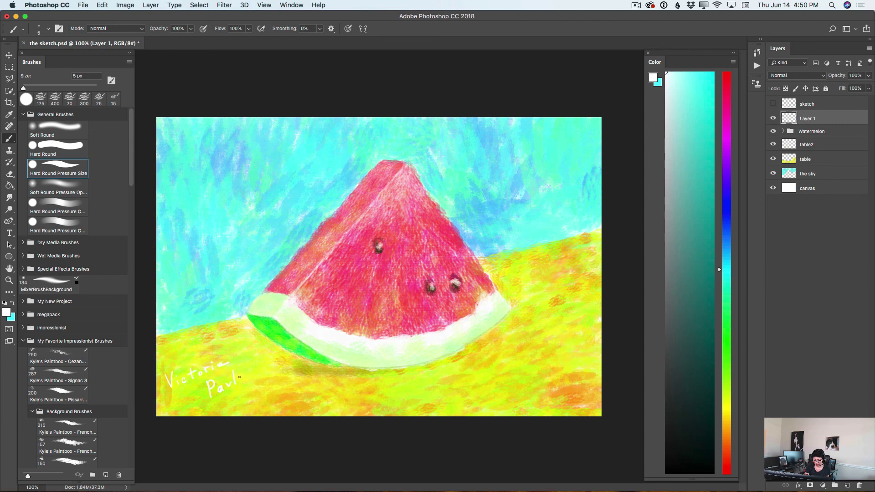